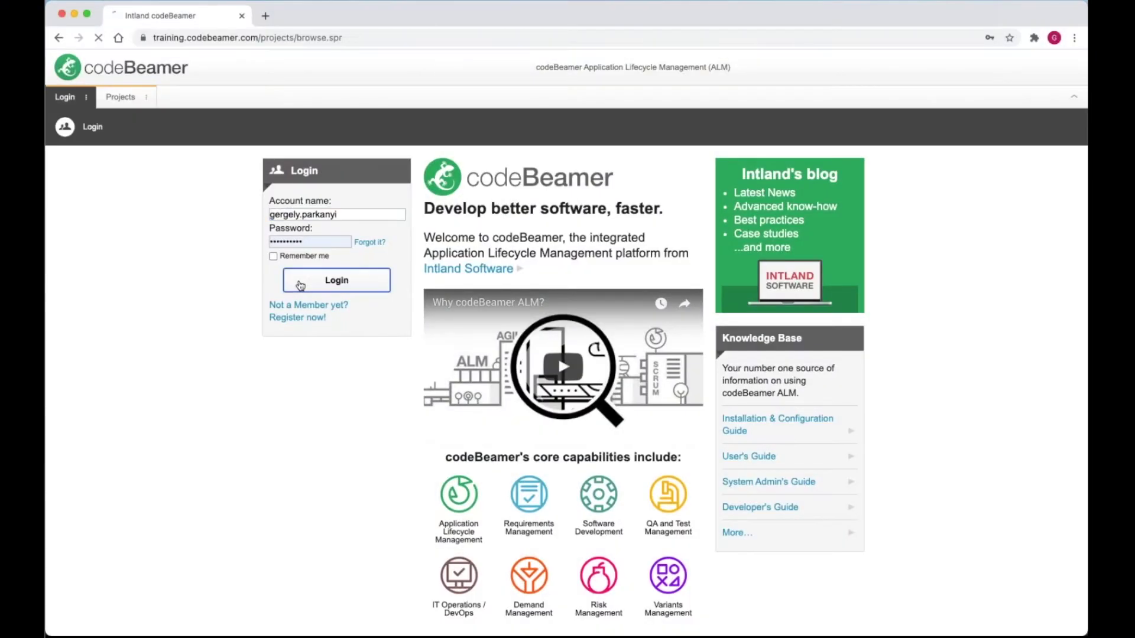
- Log in to training.codebeamer.com with the entered account name and password
{"action": "left_click", "coordinate": [334, 280]}
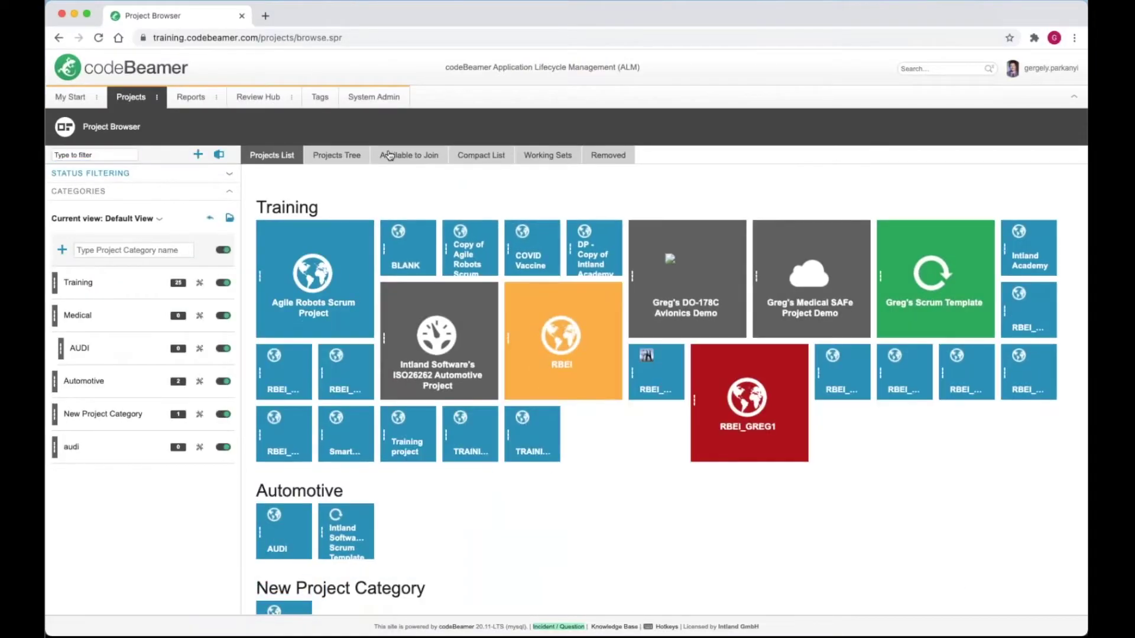
- Show the projects Available to Join and filter them for 'training'
{"action": "left_click", "coordinate": [385, 155]}
{"action": "type", "text": "trainin"}
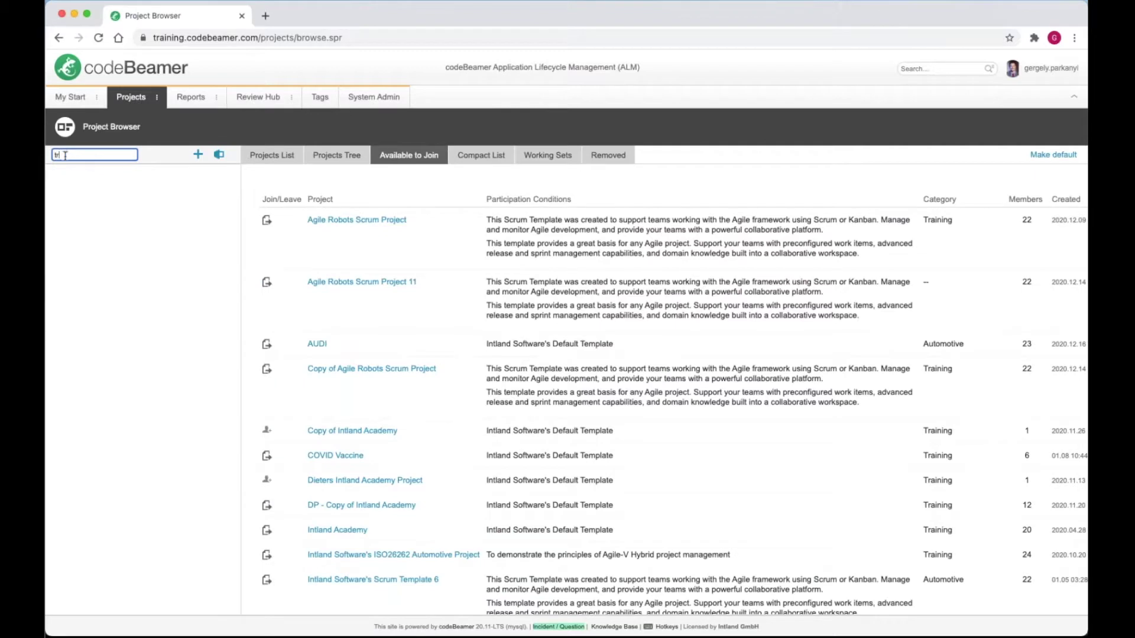
{"action": "type", "text": "g"}
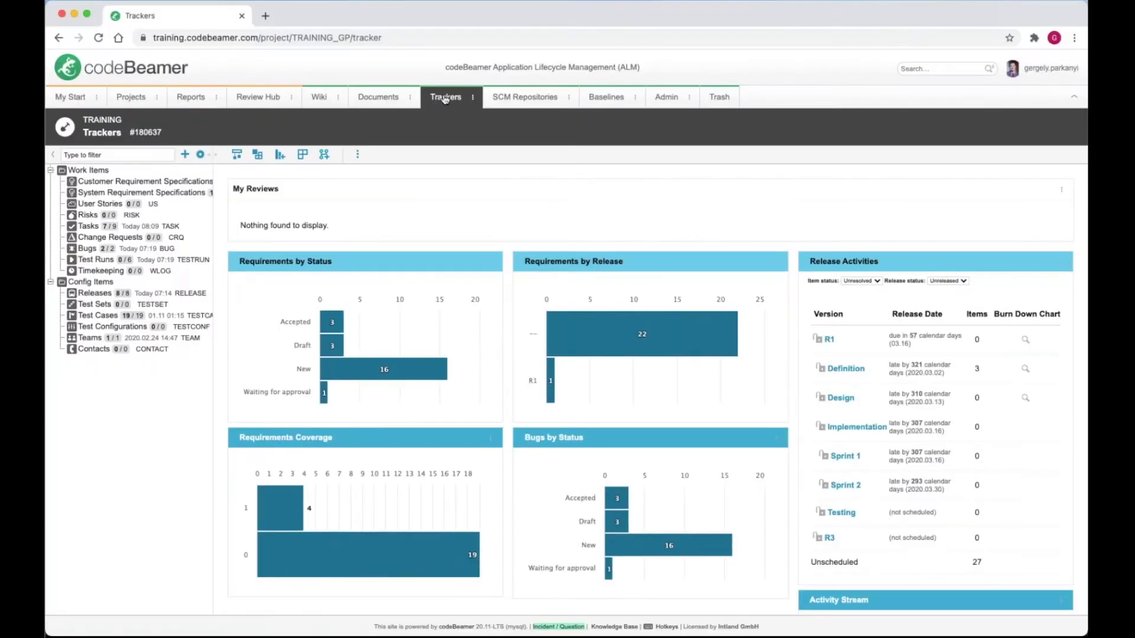
- Open the TRAINING project's Traceability Browser, then the project trackers list
{"action": "left_click", "coordinate": [259, 156]}
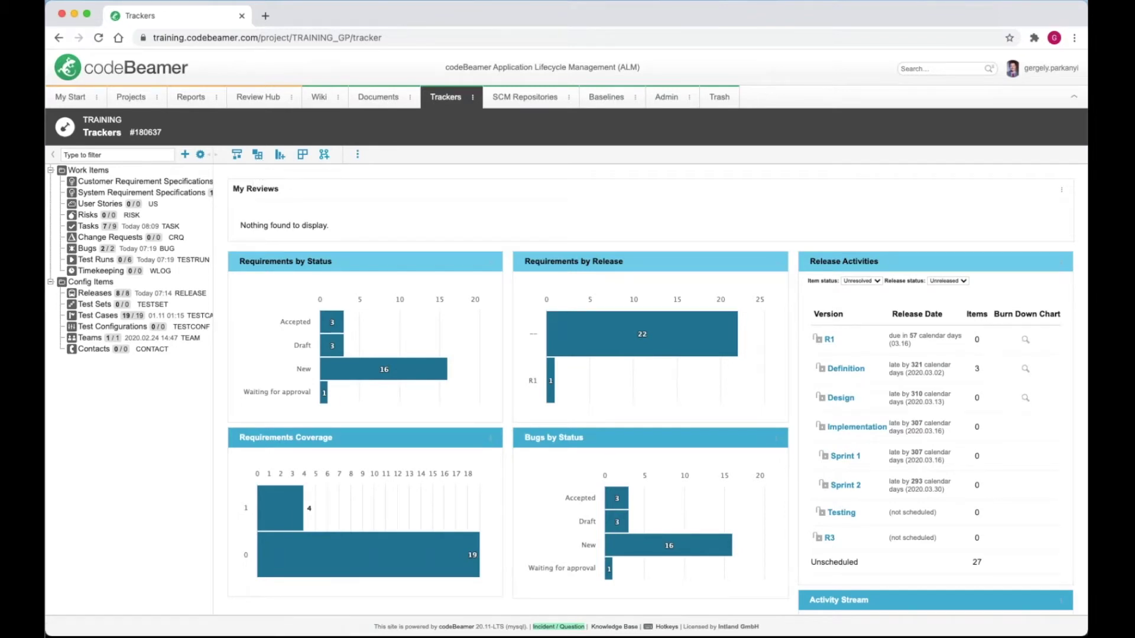
{"action": "left_click", "coordinate": [258, 156]}
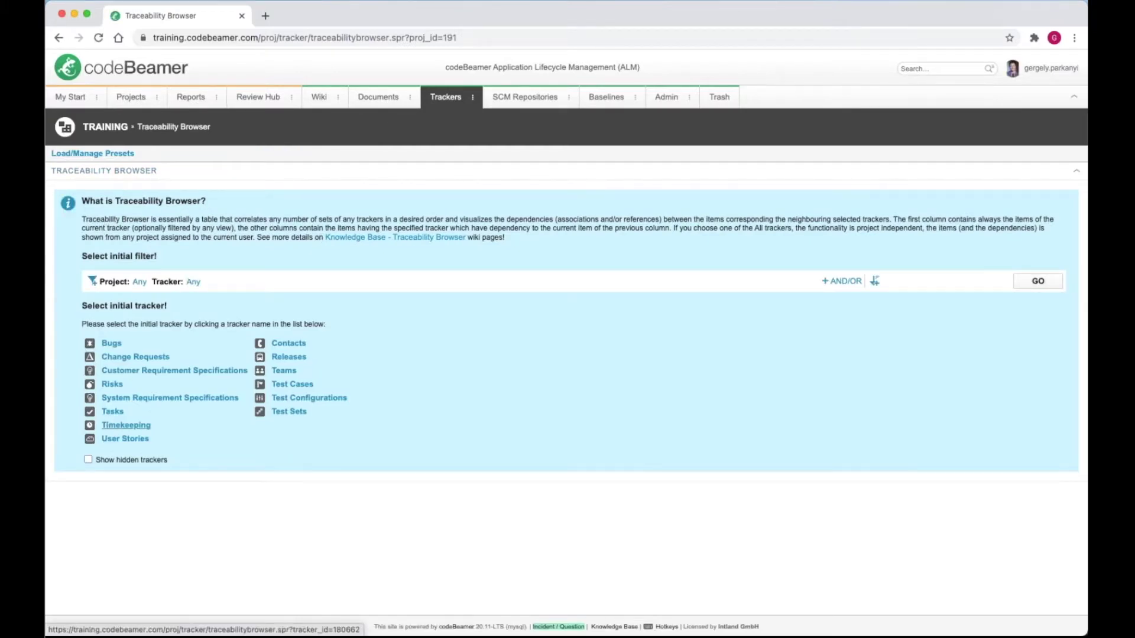
{"action": "left_click", "coordinate": [473, 98]}
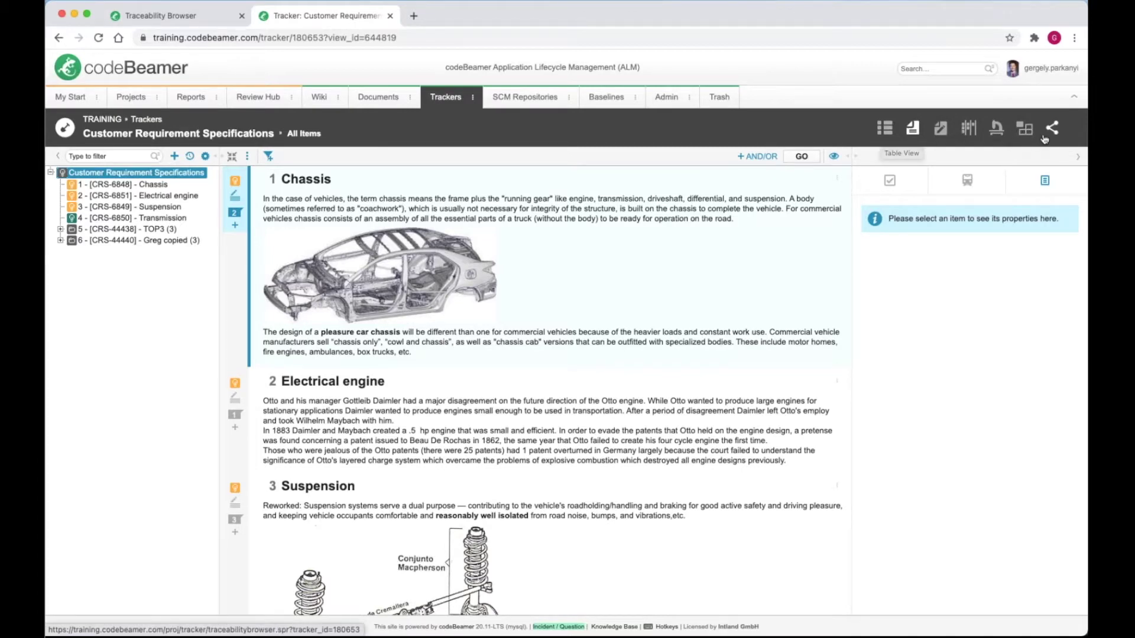
- Open traceability for Customer Requirement Specifications, then the tracker configuration diagram
{"action": "left_click", "coordinate": [1030, 135]}
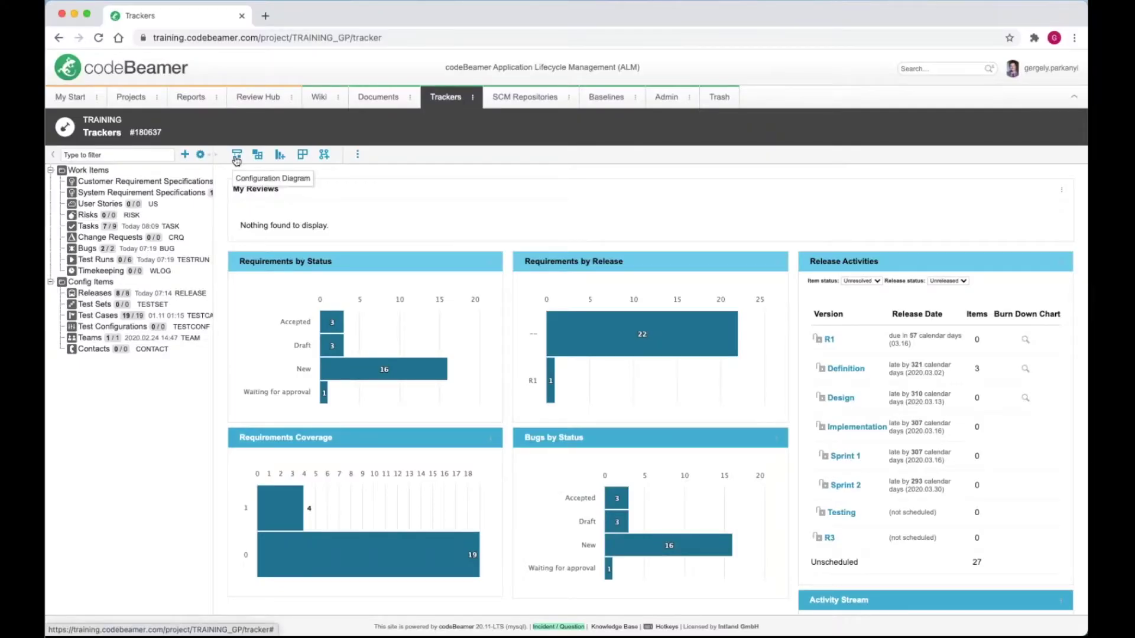
{"action": "left_click", "coordinate": [236, 157]}
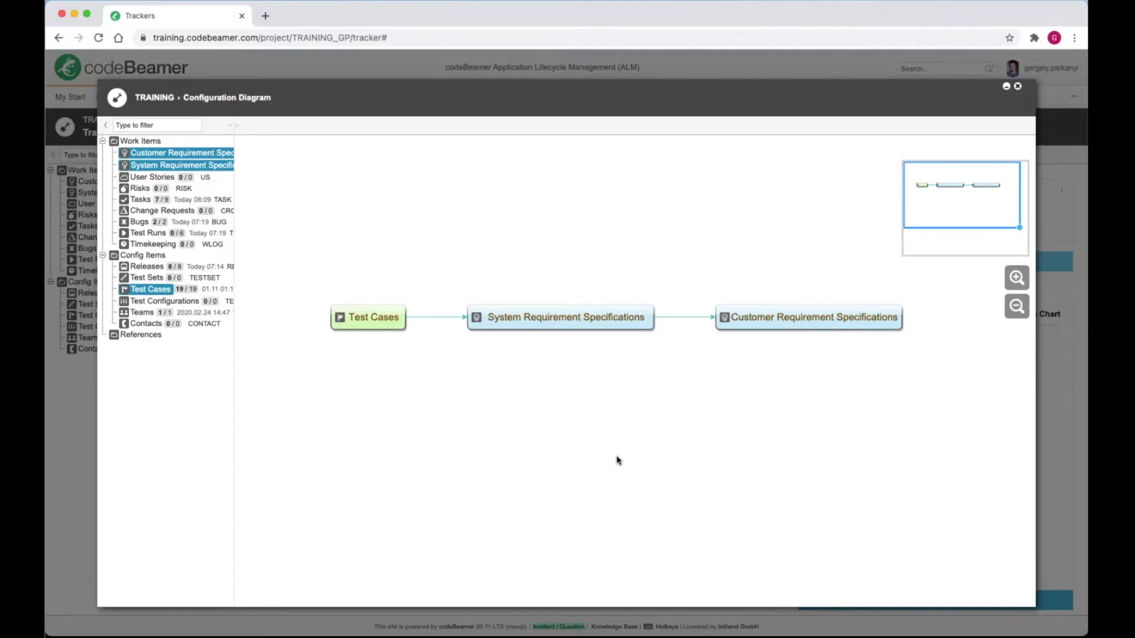
- Add Test Runs to the configuration diagram and expand CRS-6848 Chassis's associations
{"action": "left_click", "coordinate": [148, 233]}
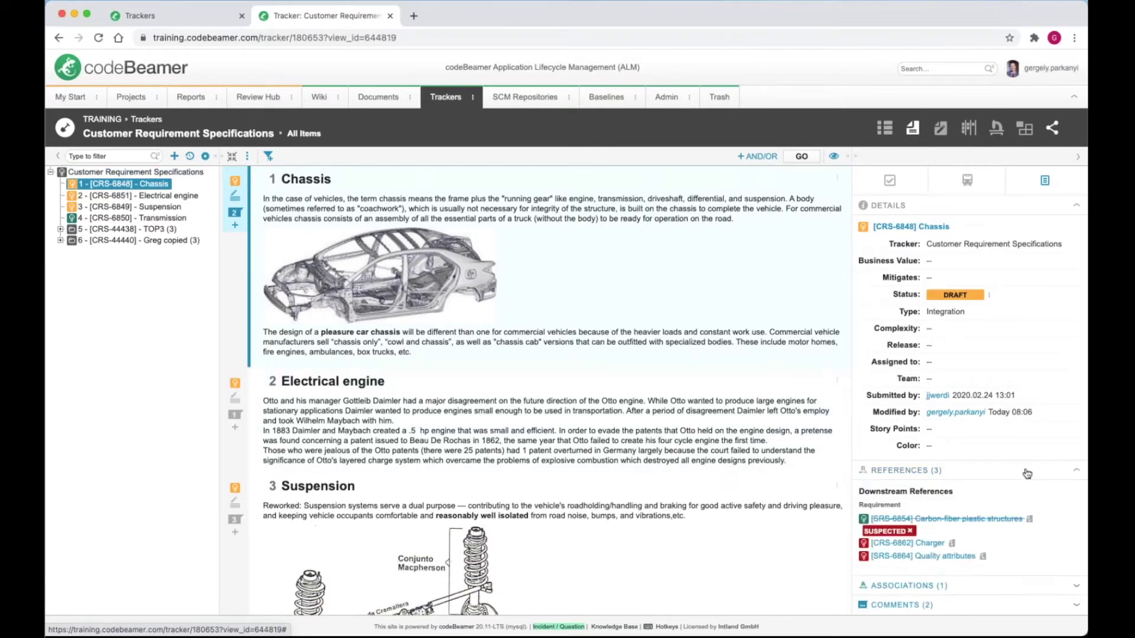
{"action": "left_click", "coordinate": [906, 585]}
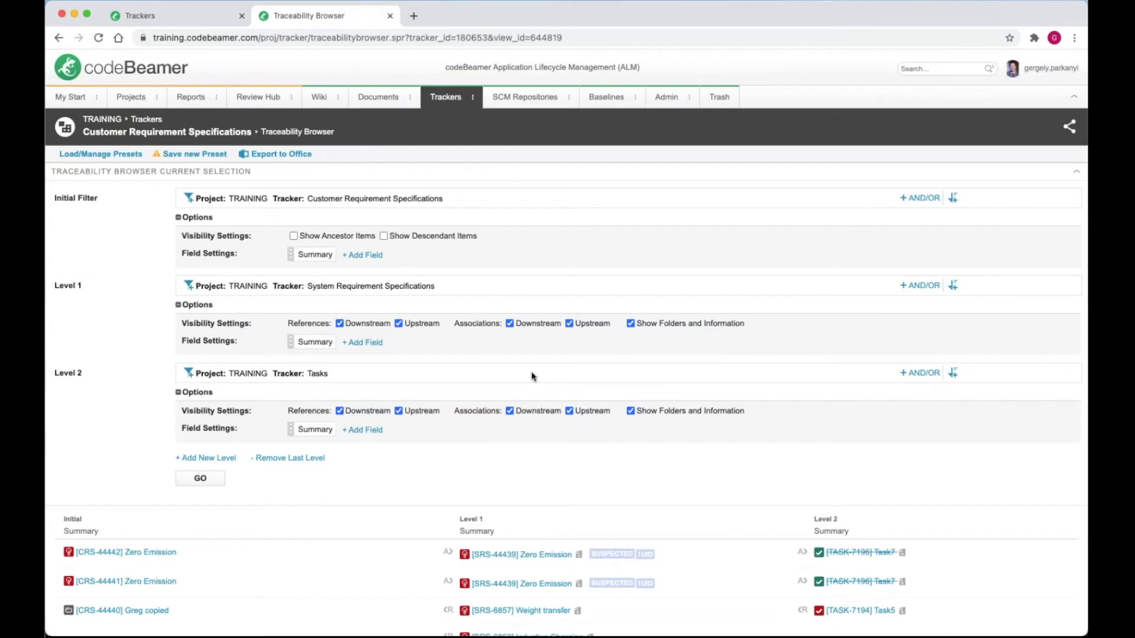
- Remove the Tasks level from the trace
{"action": "left_click", "coordinate": [278, 458]}
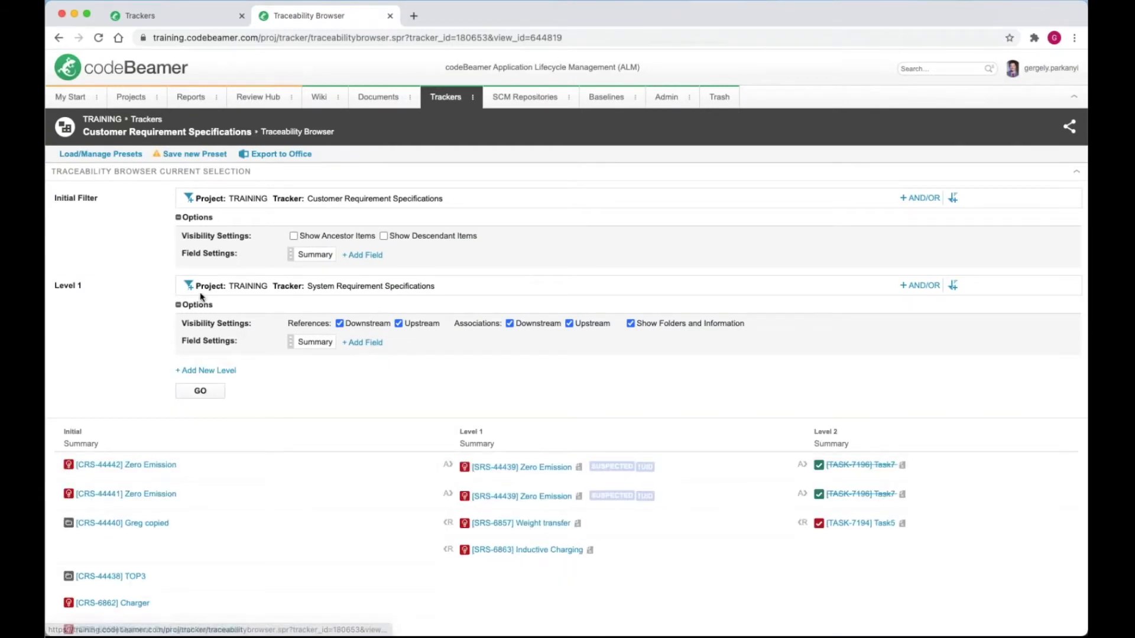
- Uncheck downstream and upstream Associations and Show Folders on Level 1
{"action": "scroll", "coordinate": [603, 328], "scroll_direction": "down", "scroll_amount": 1}
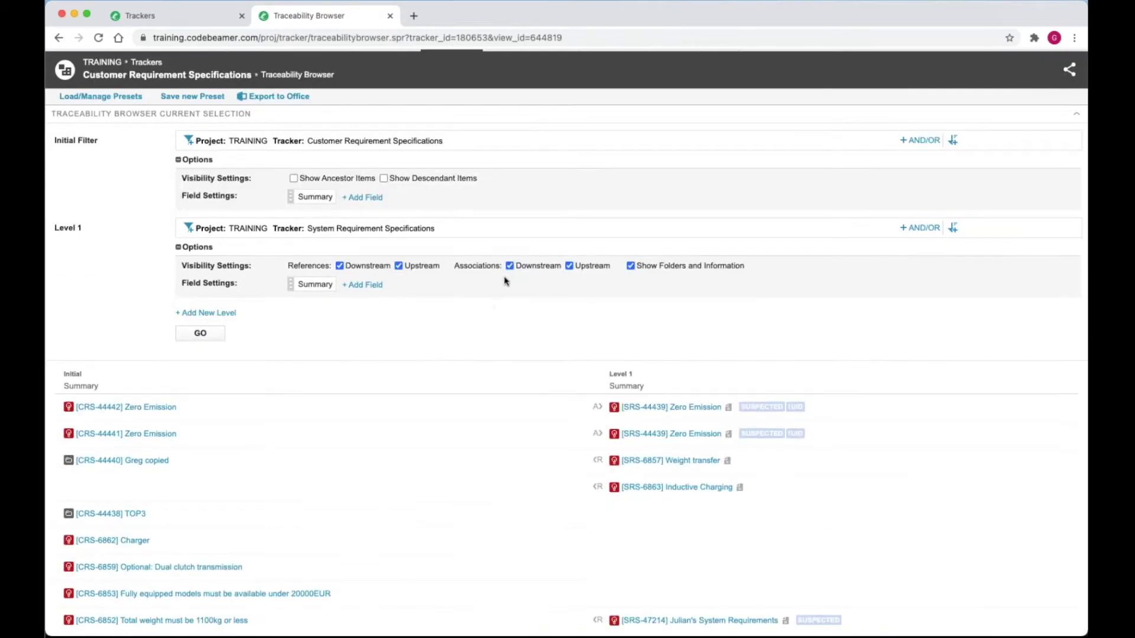
{"action": "left_click", "coordinate": [512, 268]}
{"action": "left_click", "coordinate": [570, 266]}
{"action": "left_click", "coordinate": [631, 266]}
{"action": "scroll", "coordinate": [223, 461], "scroll_direction": "up", "scroll_amount": 1}
- Add Submitted by and Submitted at columns to Level 1
{"action": "left_click", "coordinate": [362, 342]}
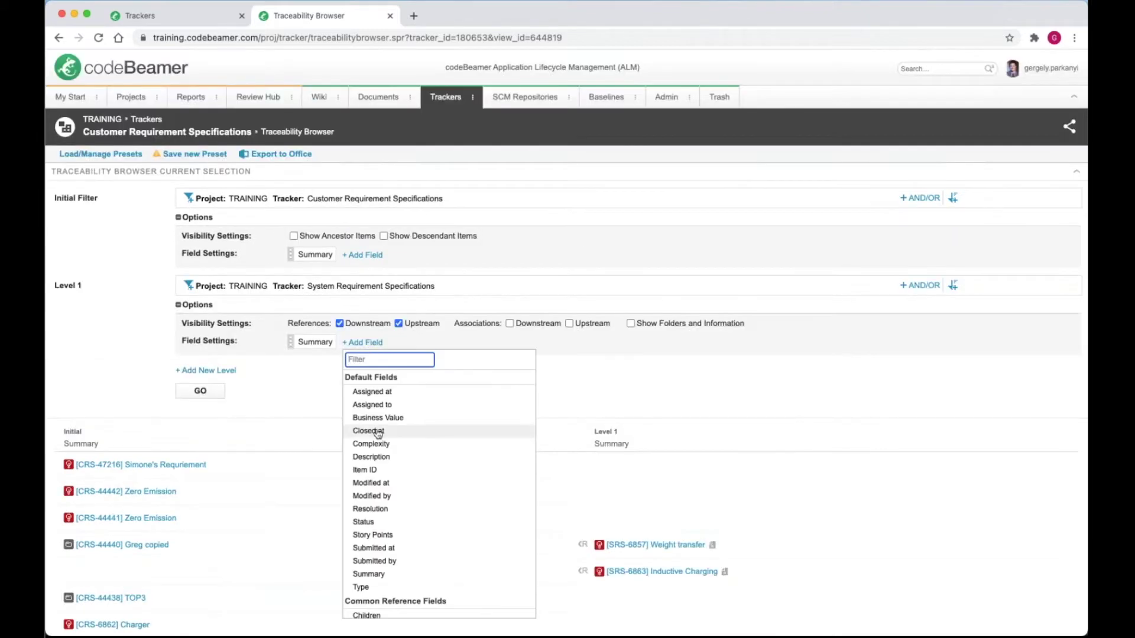
{"action": "scroll", "coordinate": [375, 470], "scroll_direction": "down", "scroll_amount": 3}
{"action": "left_click", "coordinate": [374, 492]}
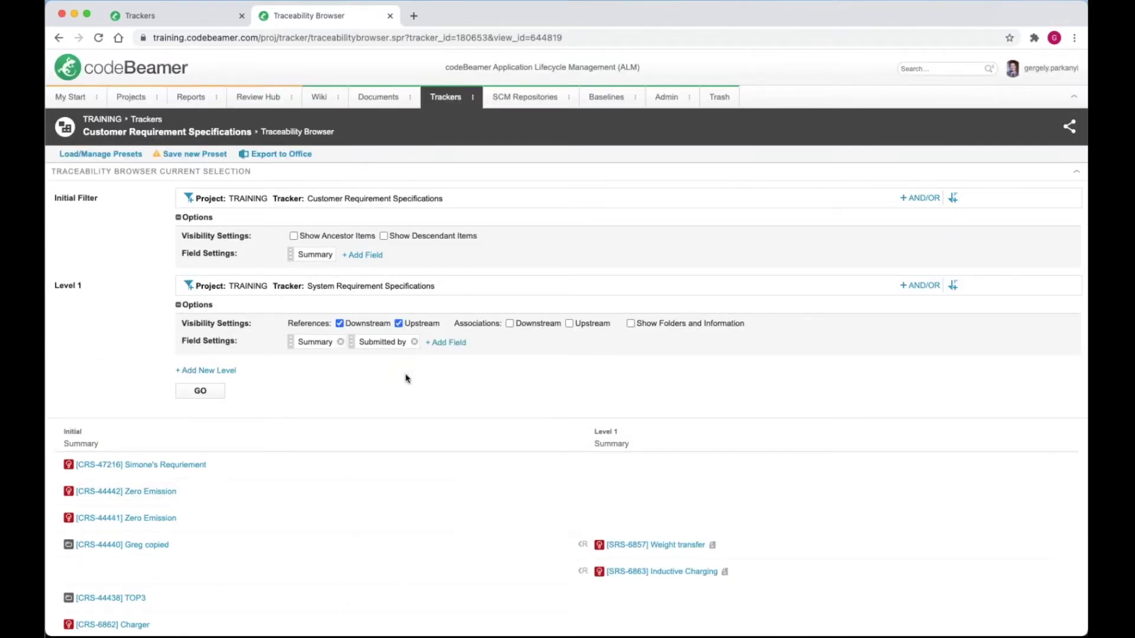
{"action": "left_click", "coordinate": [446, 343]}
{"action": "scroll", "coordinate": [456, 431], "scroll_direction": "down", "scroll_amount": 1}
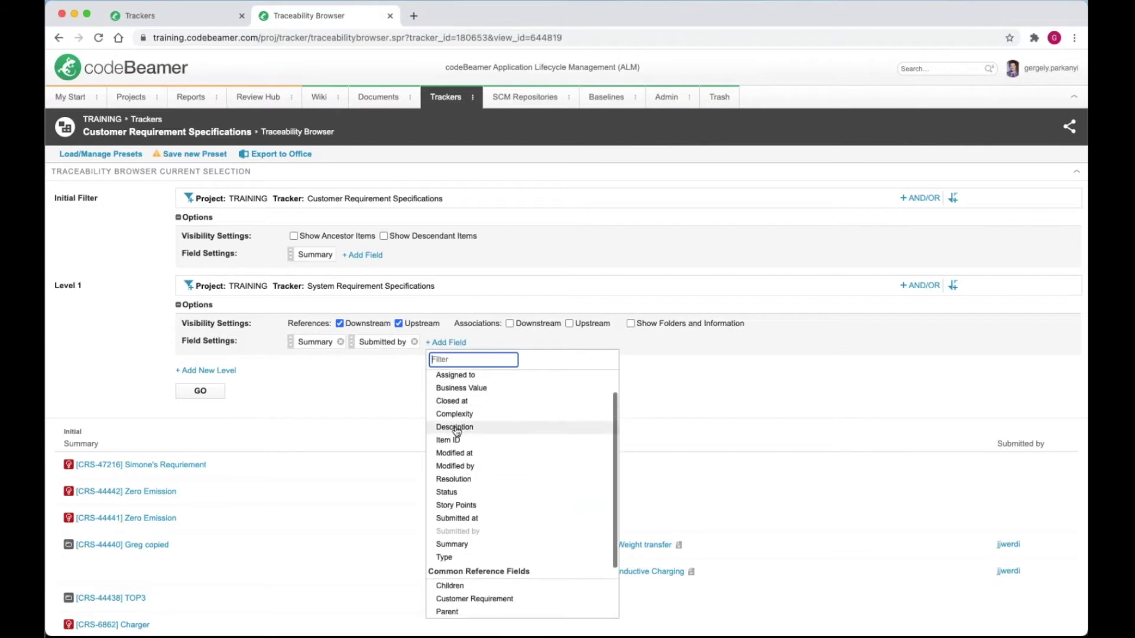
{"action": "left_click", "coordinate": [457, 513]}
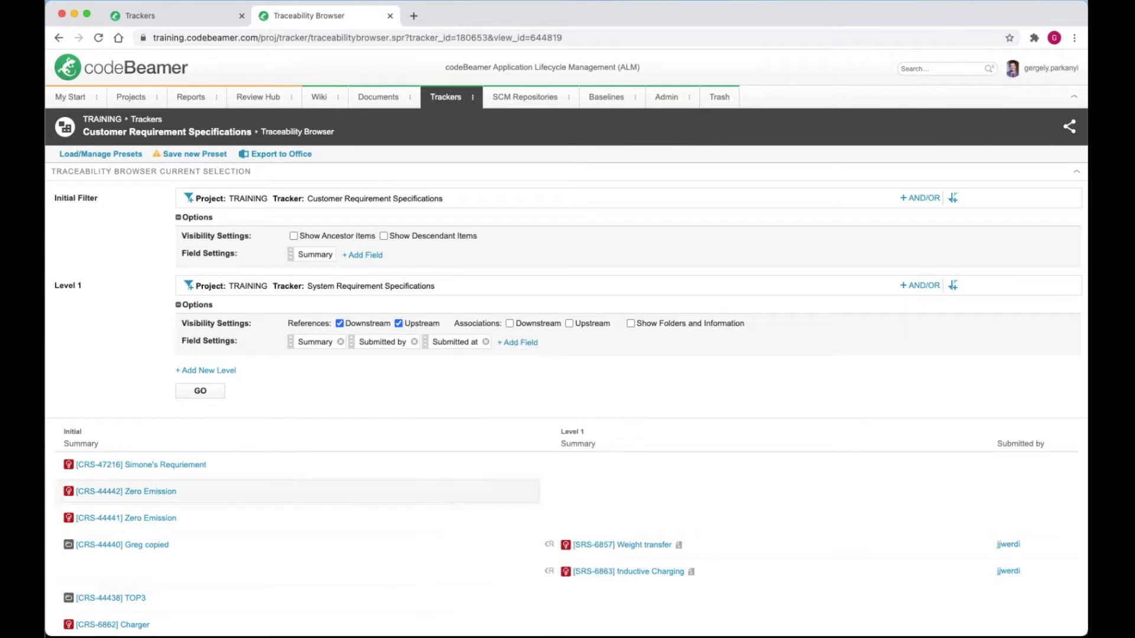
- Filter Level 1 to Submitted by NOT Me and rerun the trace
{"action": "left_click", "coordinate": [191, 287]}
{"action": "left_click", "coordinate": [225, 353]}
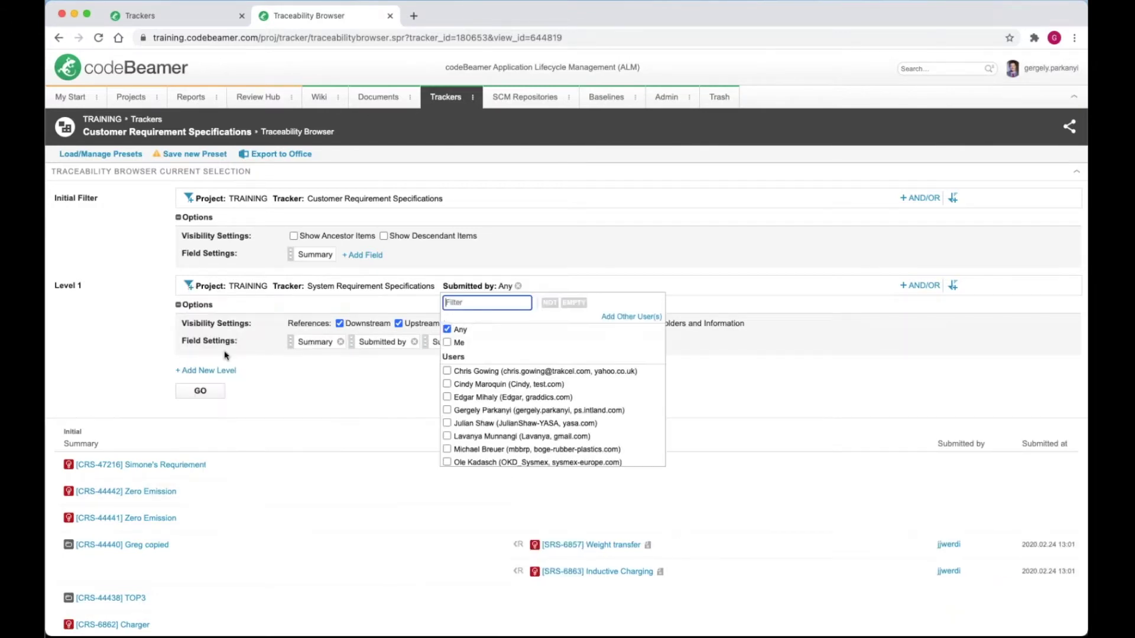
{"action": "left_click", "coordinate": [549, 303]}
{"action": "left_click", "coordinate": [446, 343]}
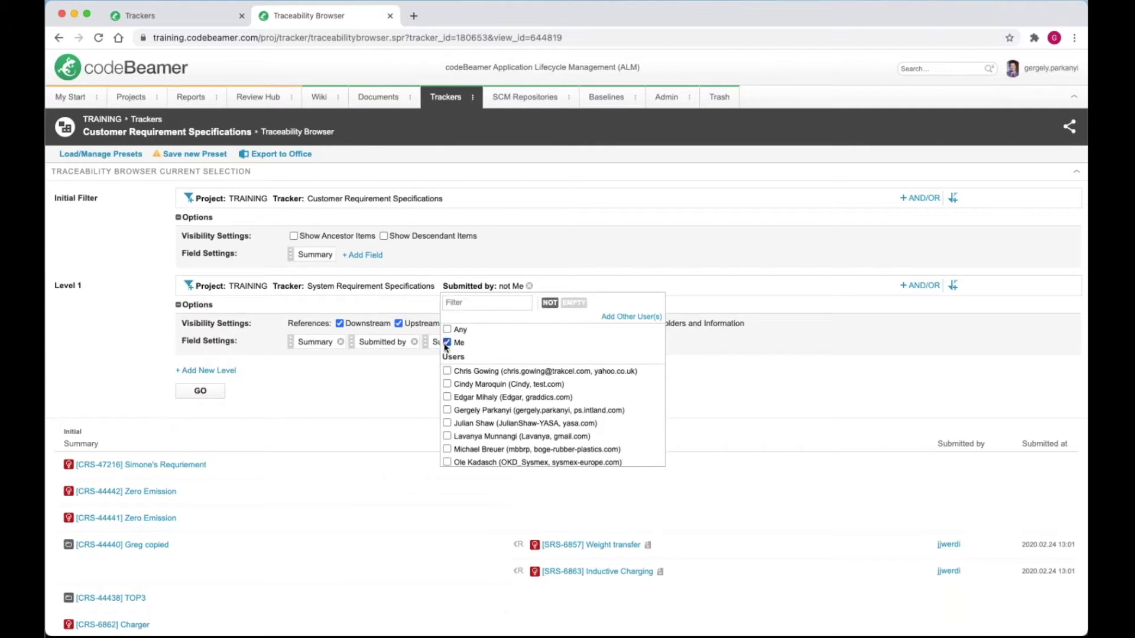
{"action": "left_click", "coordinate": [387, 396]}
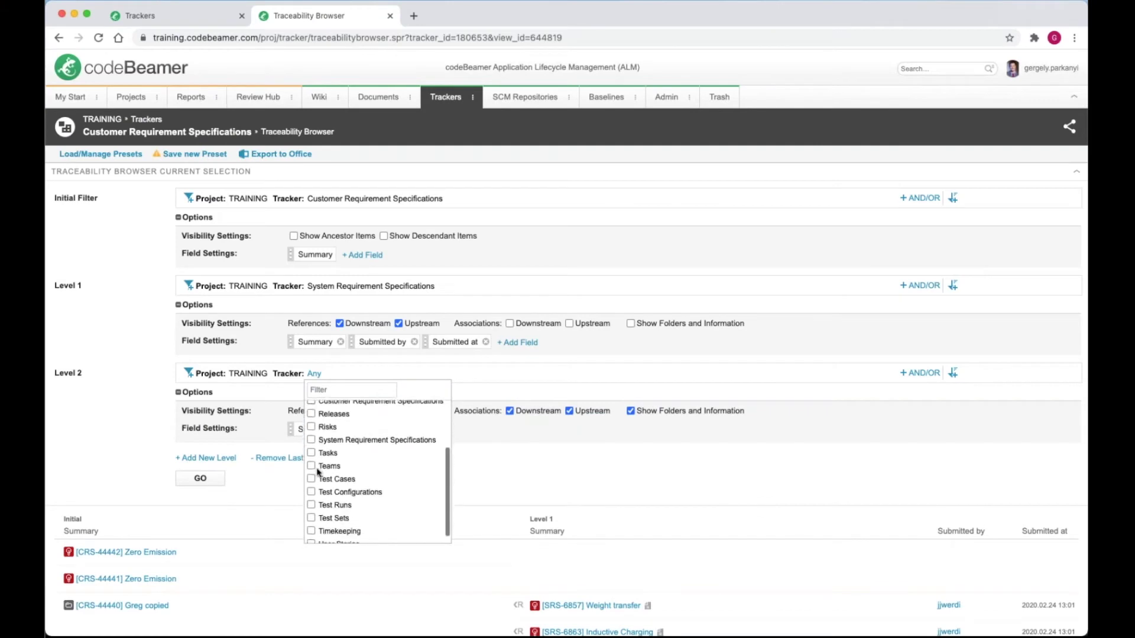
- Set Level 2 to Test Cases and add Level 3 tracing TRAINING / Test Runs
{"action": "left_click", "coordinate": [310, 475]}
{"action": "left_click", "coordinate": [208, 458]}
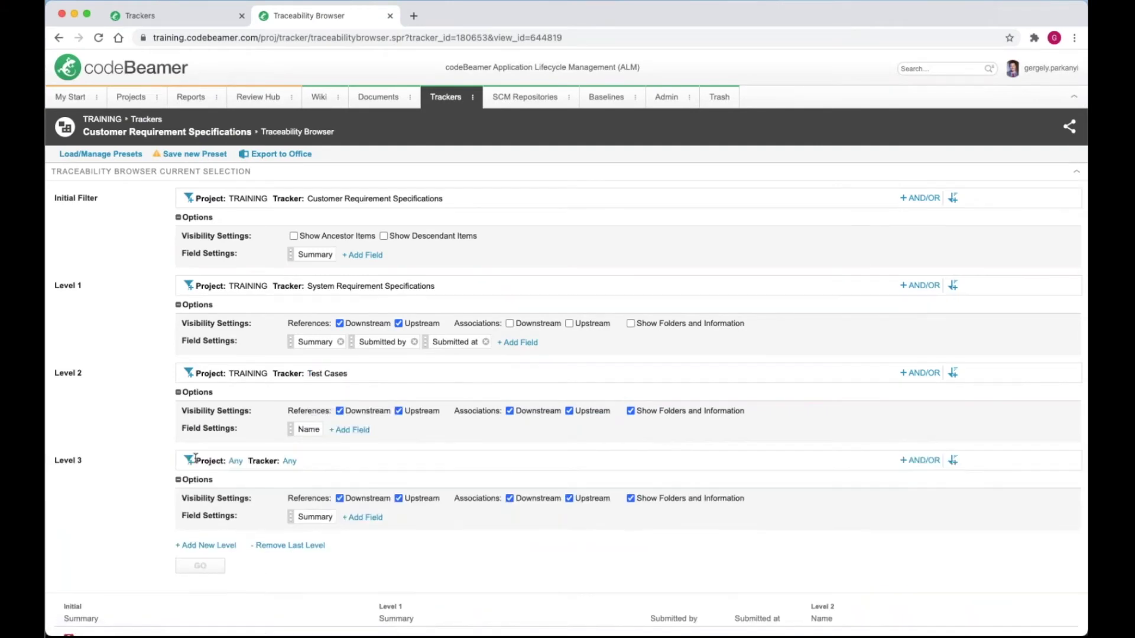
{"action": "left_click", "coordinate": [236, 461]}
{"action": "scroll", "coordinate": [237, 532], "scroll_direction": "down", "scroll_amount": 3}
{"action": "scroll", "coordinate": [237, 532], "scroll_direction": "up", "scroll_amount": 3}
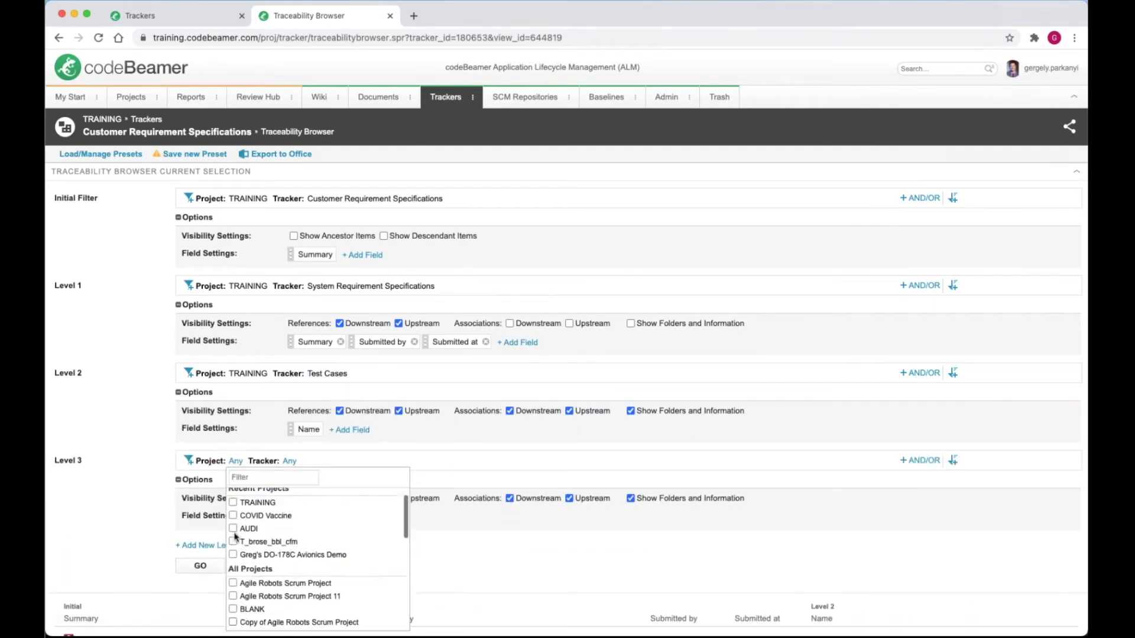
{"action": "left_click", "coordinate": [233, 523]}
{"action": "left_click", "coordinate": [315, 461]}
{"action": "scroll", "coordinate": [319, 535], "scroll_direction": "down", "scroll_amount": 5}
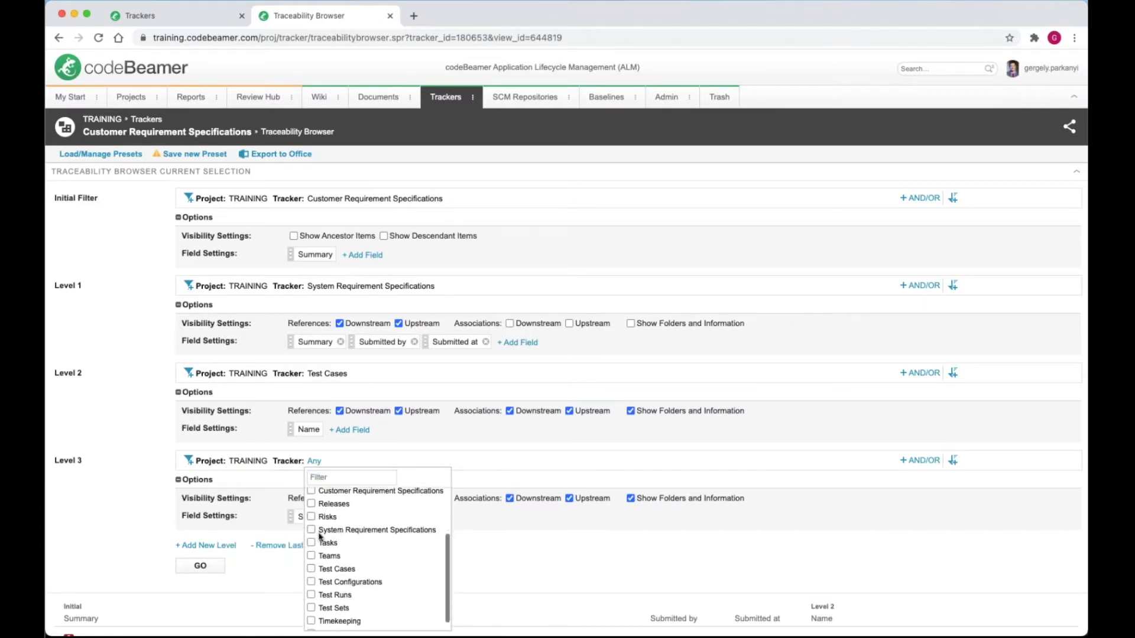
{"action": "left_click", "coordinate": [312, 570]}
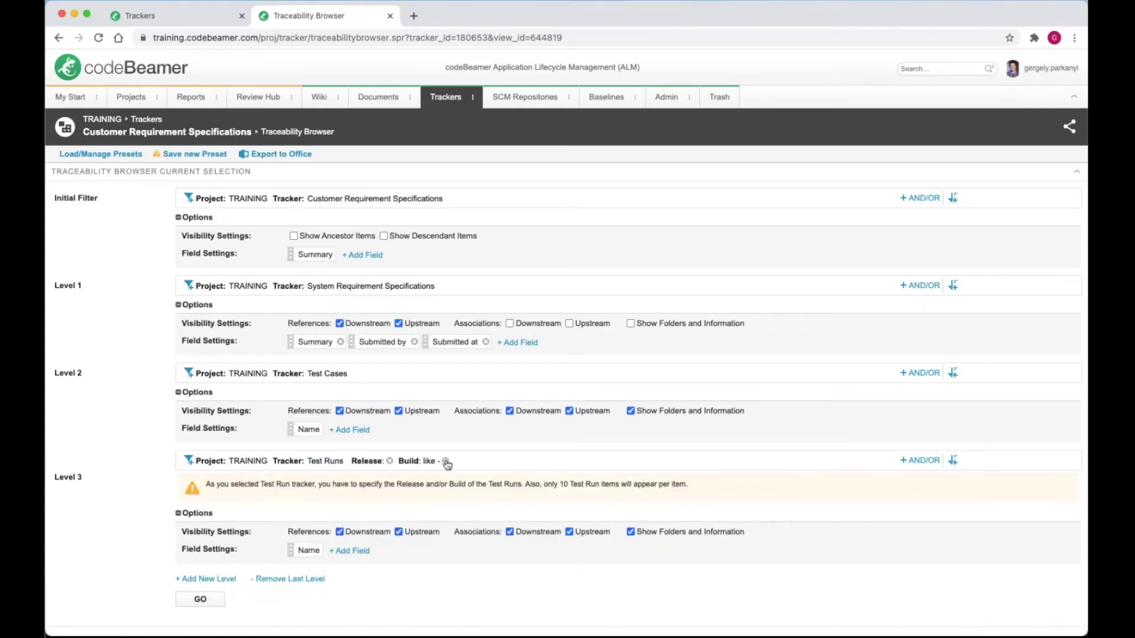
- Limit Test Runs to the Testing and Definition releases, rerun, and open Test Runs in a new tab
{"action": "left_click", "coordinate": [365, 462]}
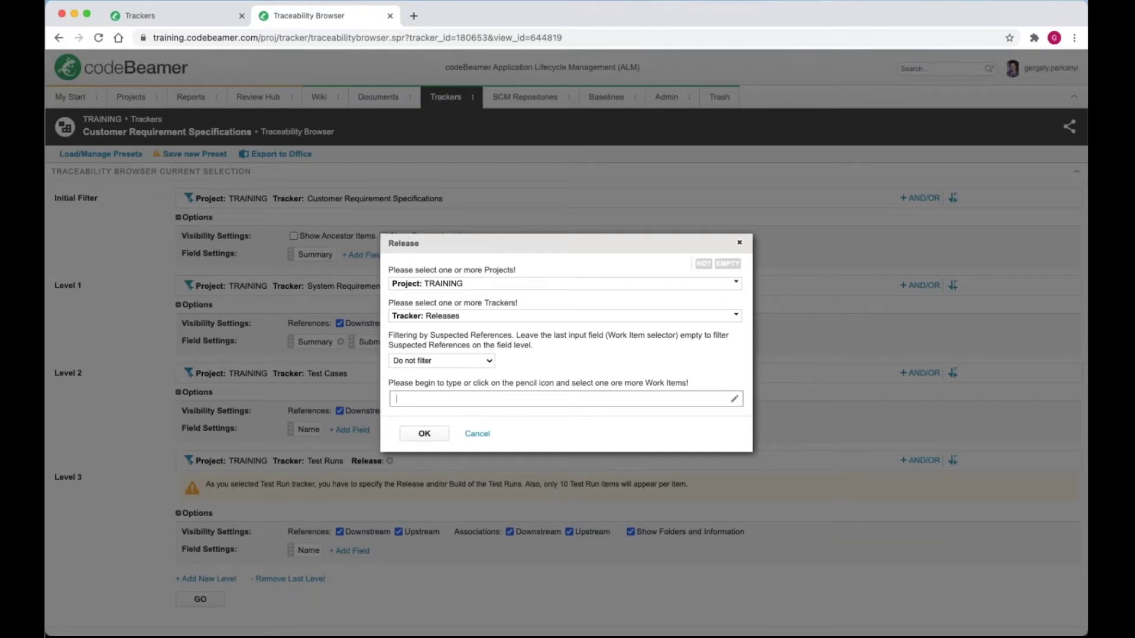
{"action": "left_click", "coordinate": [735, 399]}
{"action": "left_click", "coordinate": [181, 242]}
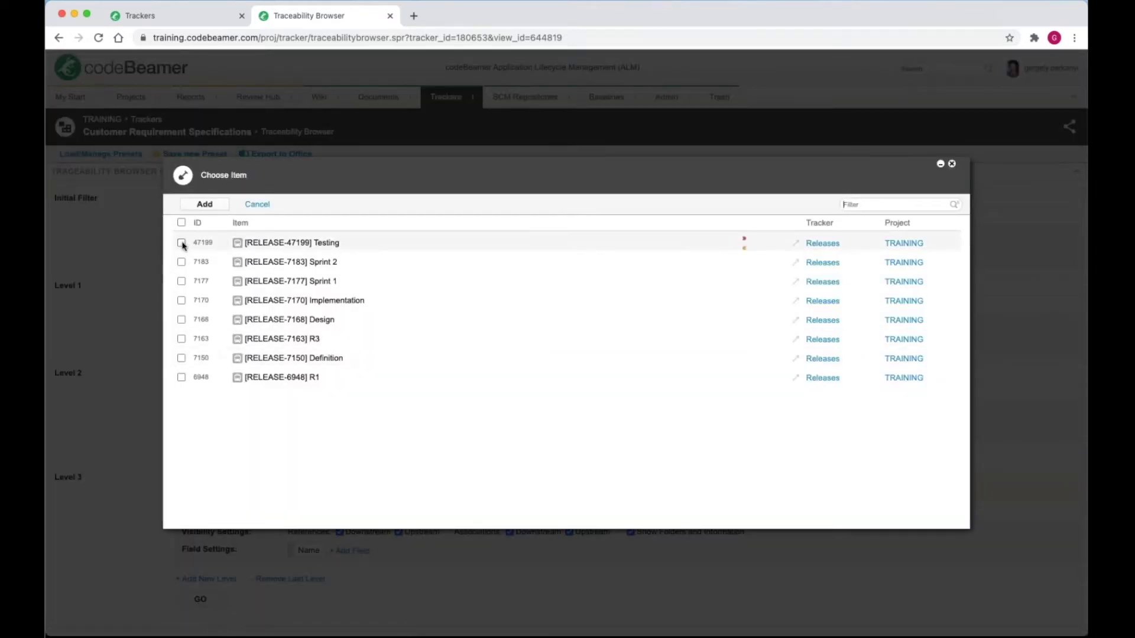
{"action": "left_click", "coordinate": [182, 358]}
{"action": "left_click", "coordinate": [204, 204]}
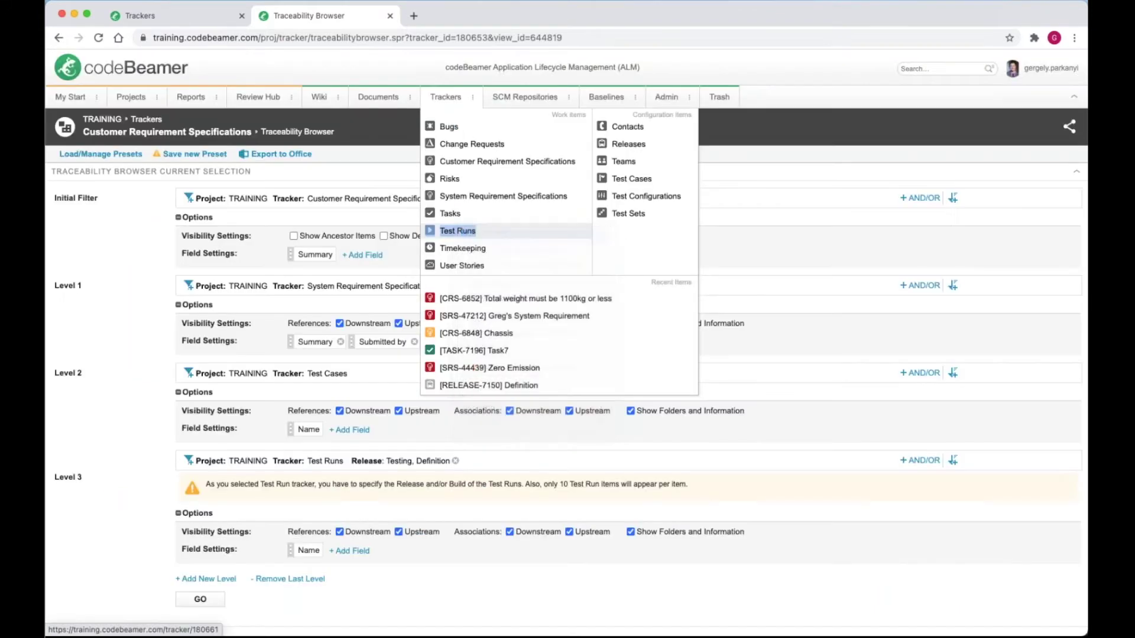
{"action": "left_click", "coordinate": [458, 231], "text": "super"}
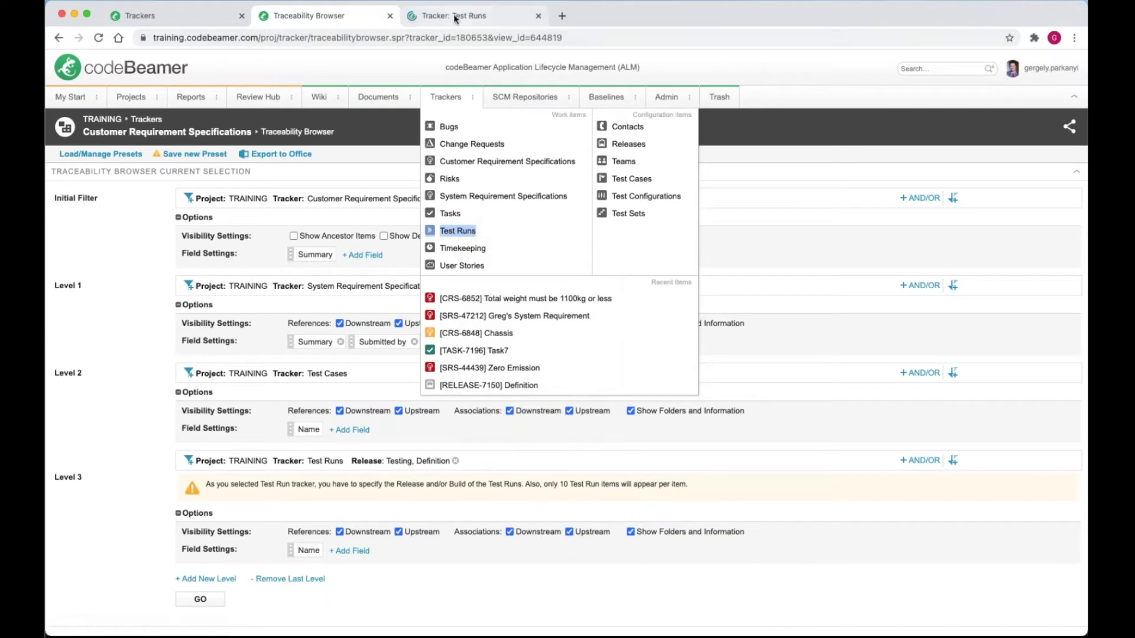
- Review the Quick Test Run's detailed per-test-case results: 2 passed, 1 failed
{"action": "left_click", "coordinate": [455, 16]}
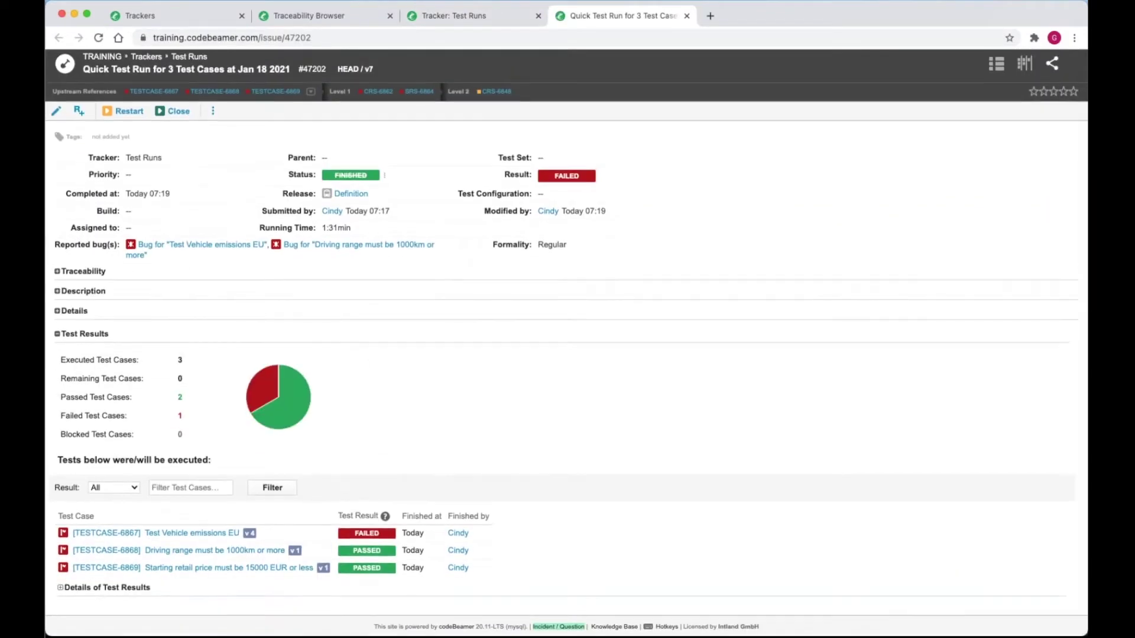
{"action": "mouse_move", "coordinate": [285, 405]}
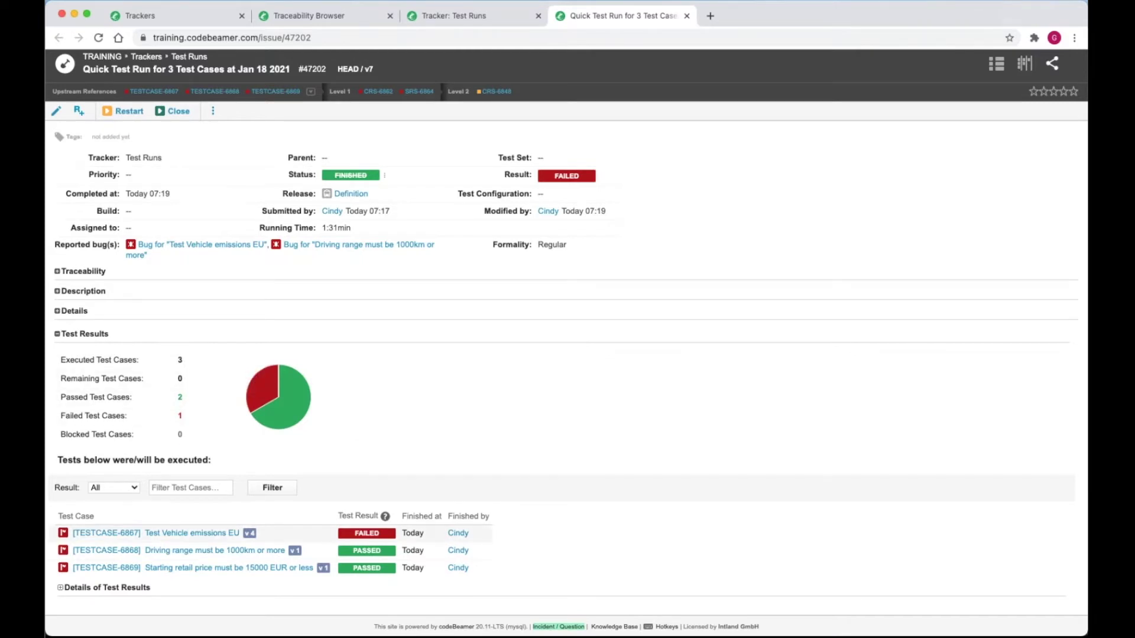
{"action": "left_click", "coordinate": [60, 587]}
{"action": "scroll", "coordinate": [59, 588], "scroll_direction": "down", "scroll_amount": 4}
{"action": "scroll", "coordinate": [567, 343], "scroll_direction": "up", "scroll_amount": 5}
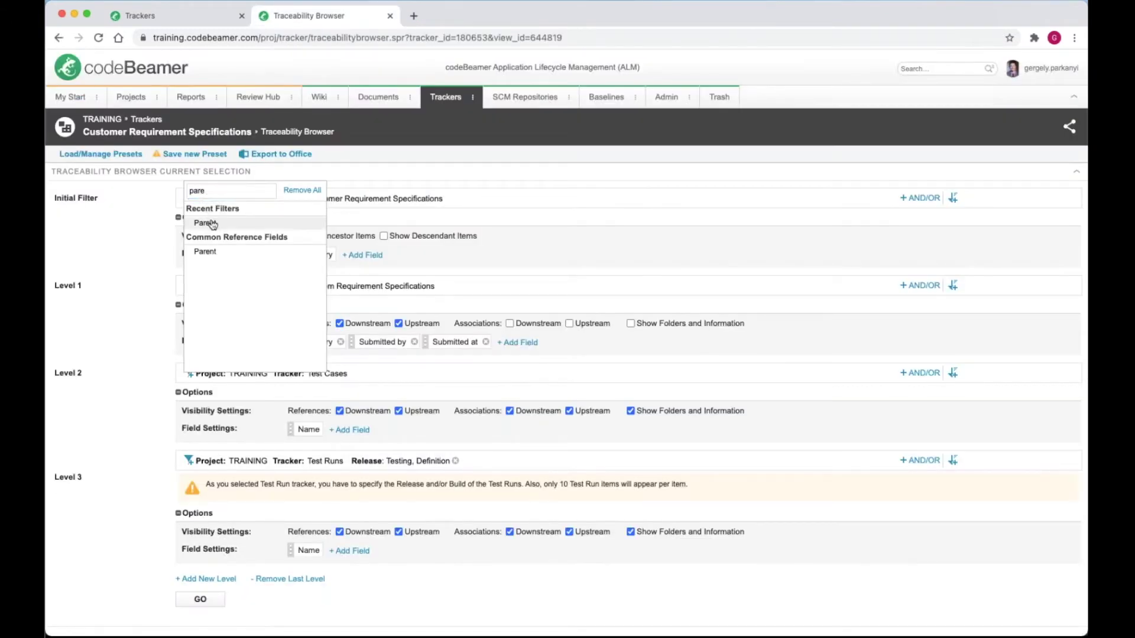
- Filter Test Runs to an EMPTY Parent, run the trace, and begin saving a new preset
{"action": "left_click", "coordinate": [211, 223]}
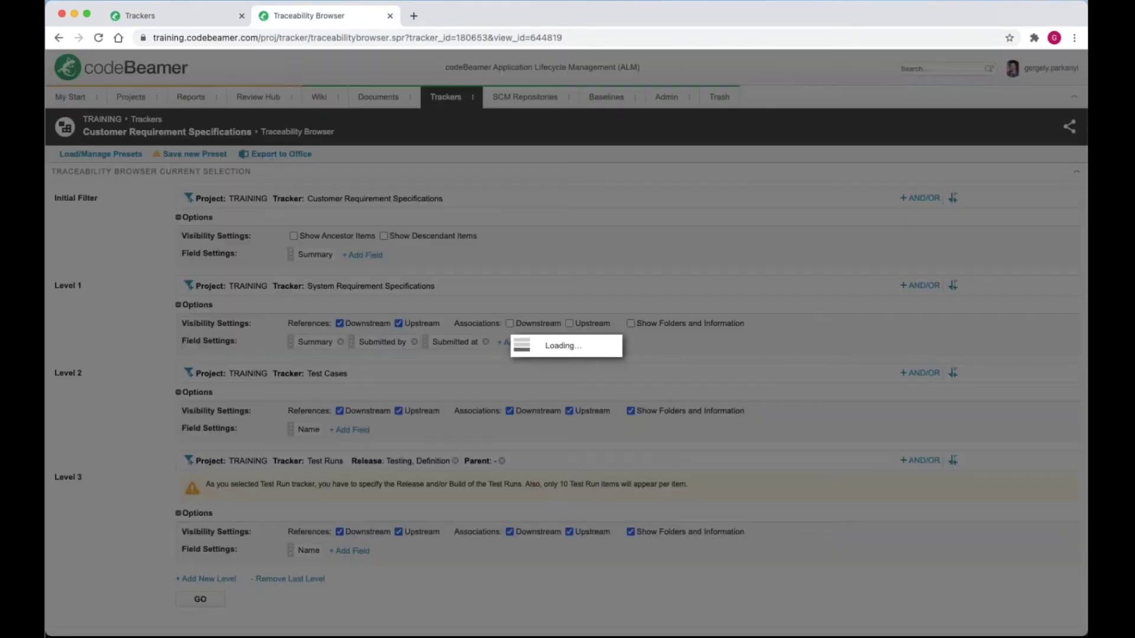
{"action": "left_click", "coordinate": [728, 289]}
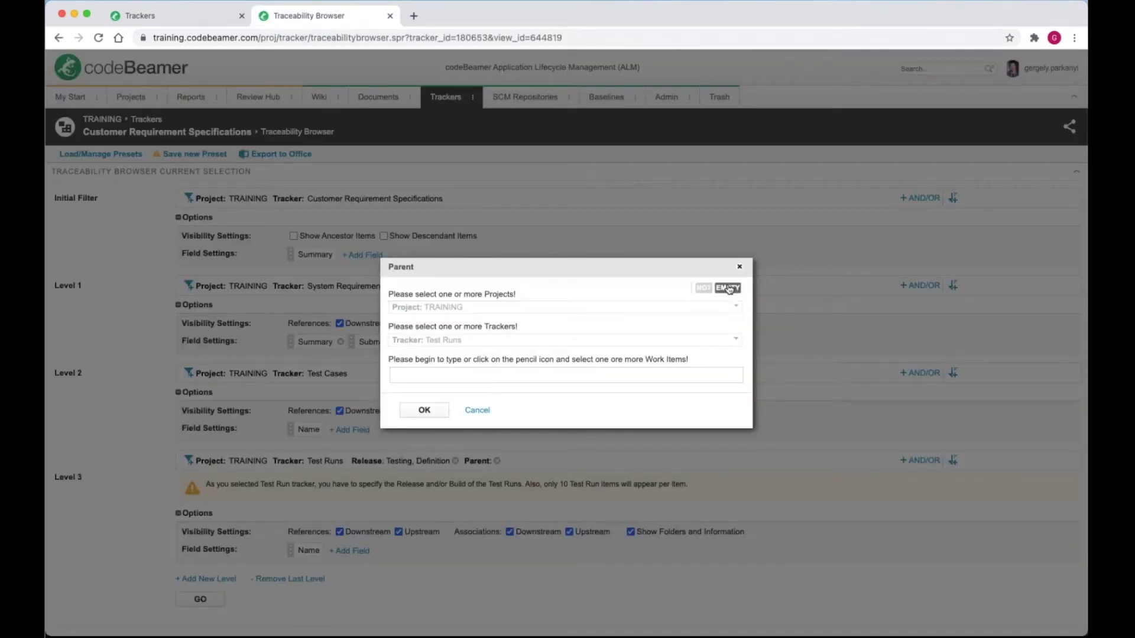
{"action": "left_click", "coordinate": [420, 410]}
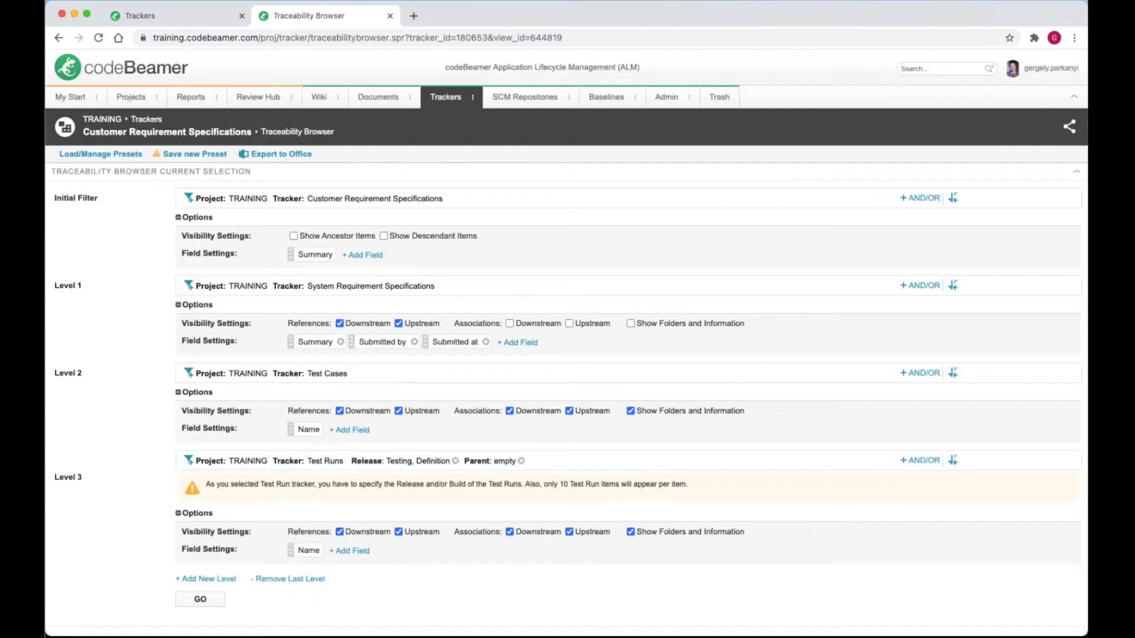
{"action": "left_click", "coordinate": [201, 600]}
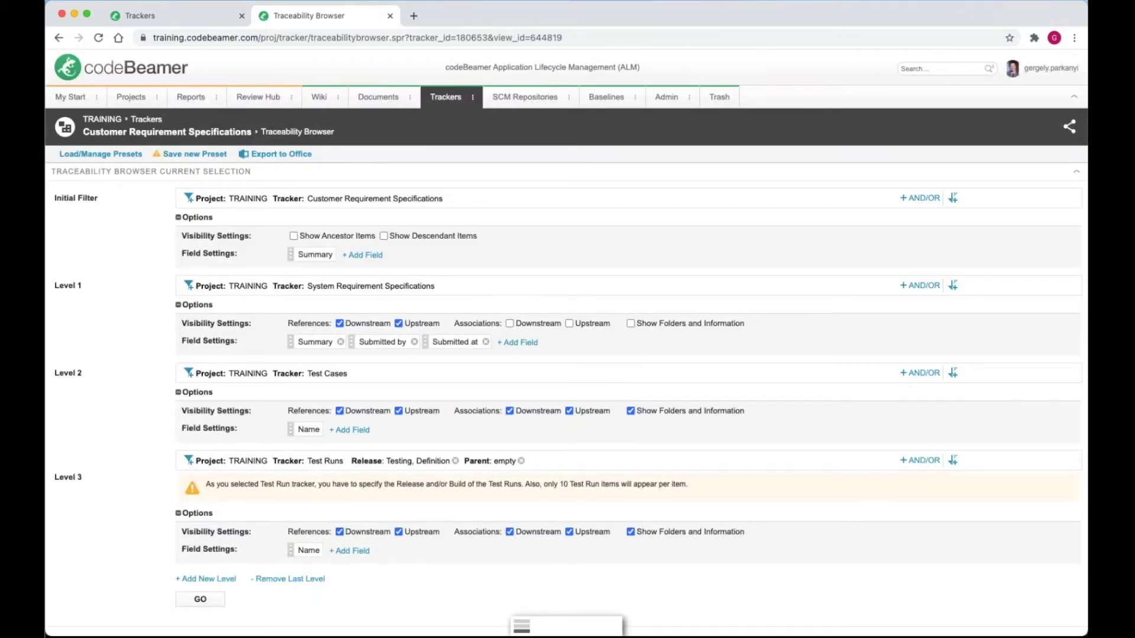
{"action": "scroll", "coordinate": [568, 414], "scroll_direction": "down", "scroll_amount": 10}
{"action": "scroll", "coordinate": [804, 467], "scroll_direction": "down", "scroll_amount": 1}
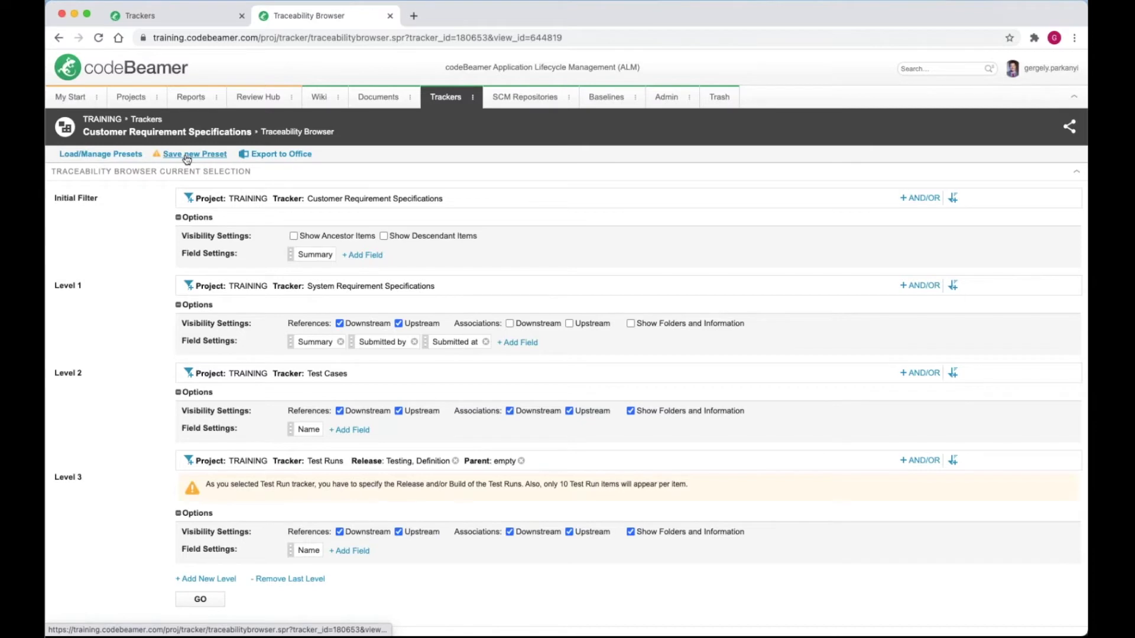
{"action": "left_click", "coordinate": [186, 157]}
- Name the new preset CSTCTR with the description 'Trace through training'
{"action": "left_click", "coordinate": [367, 249]}
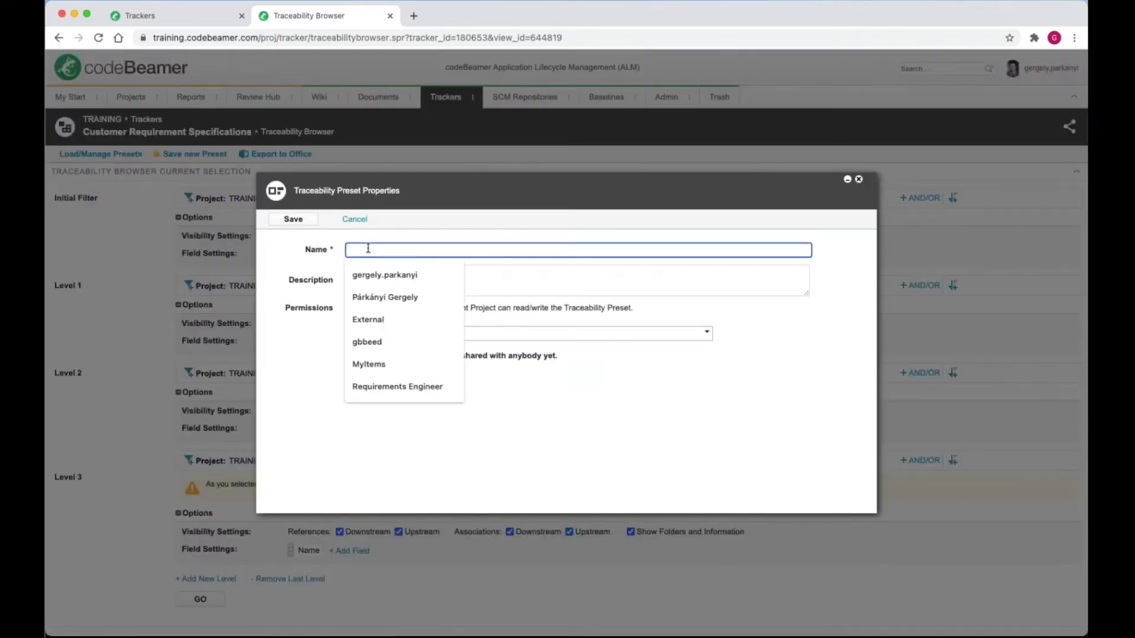
{"action": "type", "text": "CSTCTR"}
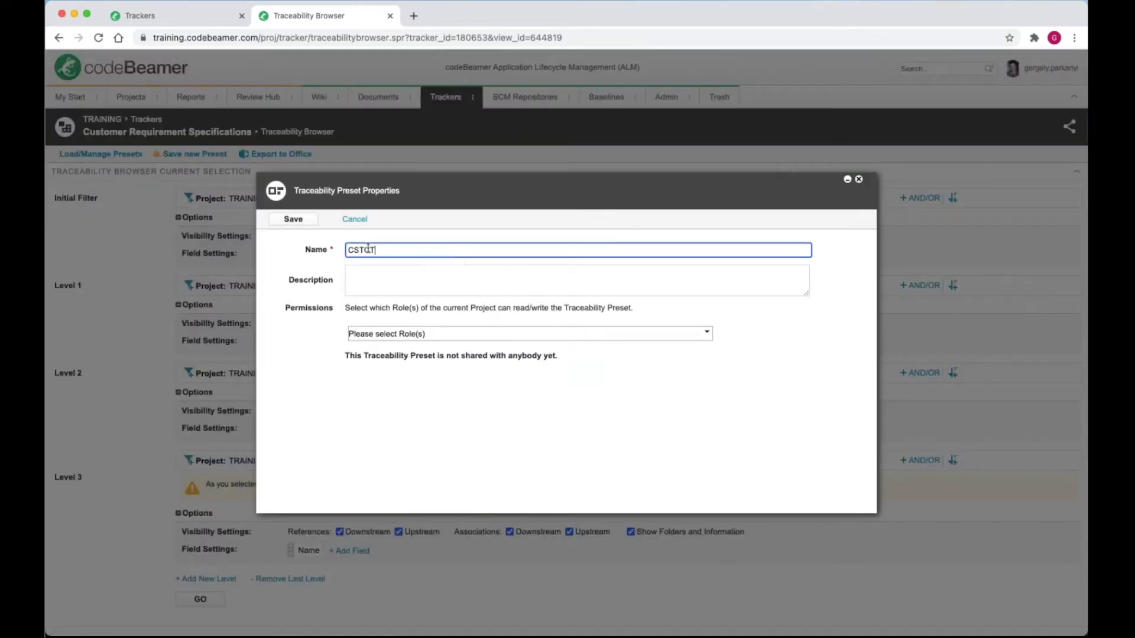
{"action": "left_click", "coordinate": [366, 272]}
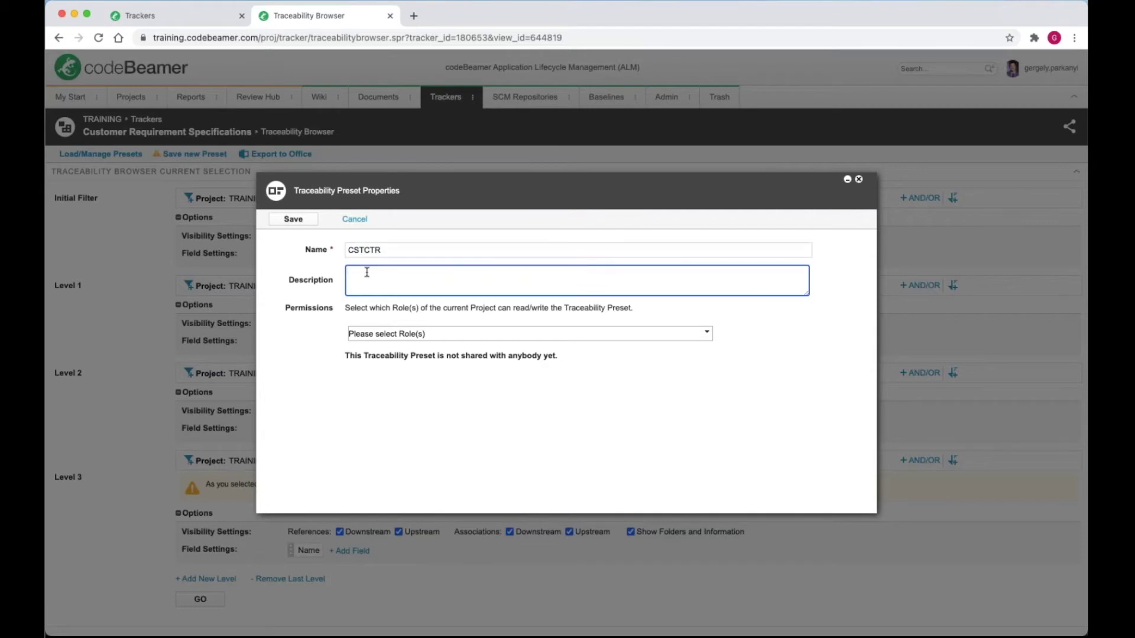
{"action": "type", "text": "Trace through training"}
- Grant Project Admin READ access to the preset and save it
{"action": "left_click", "coordinate": [441, 334]}
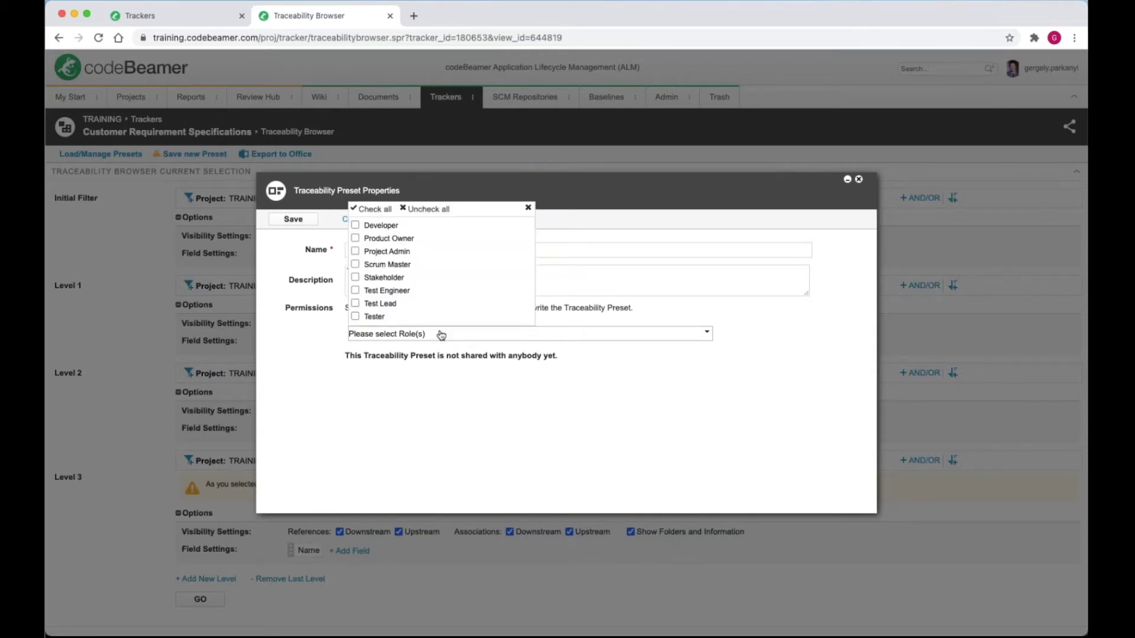
{"action": "left_click", "coordinate": [355, 252]}
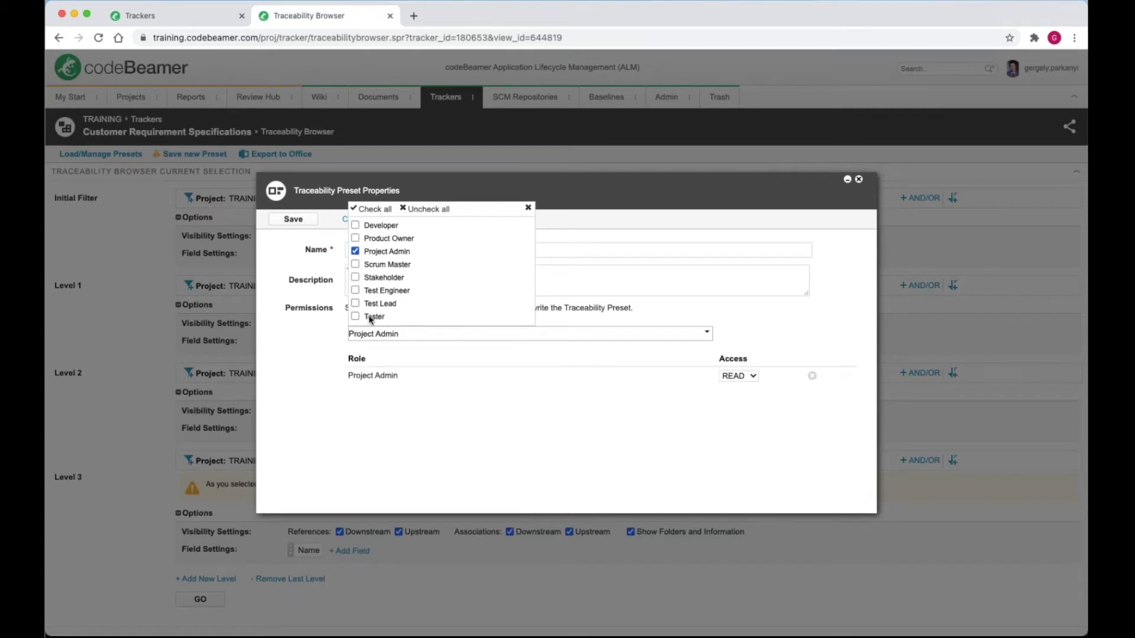
{"action": "left_click", "coordinate": [465, 414]}
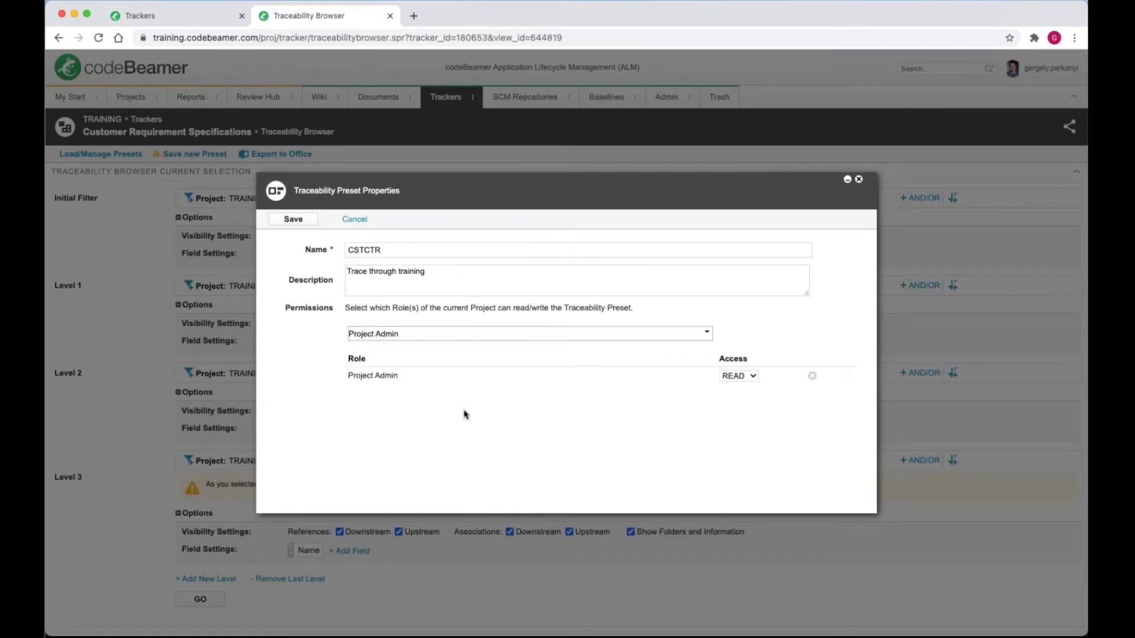
{"action": "left_click", "coordinate": [755, 378]}
{"action": "left_click", "coordinate": [743, 382]}
{"action": "left_click", "coordinate": [729, 419]}
{"action": "left_click", "coordinate": [307, 219]}
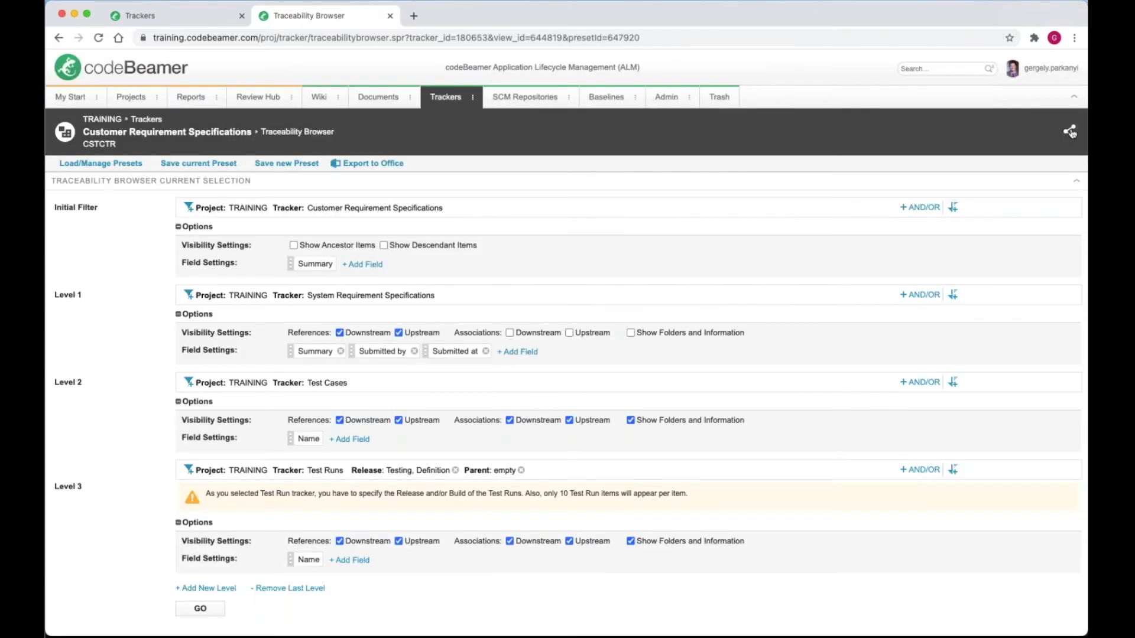
{"action": "left_click", "coordinate": [1071, 131]}
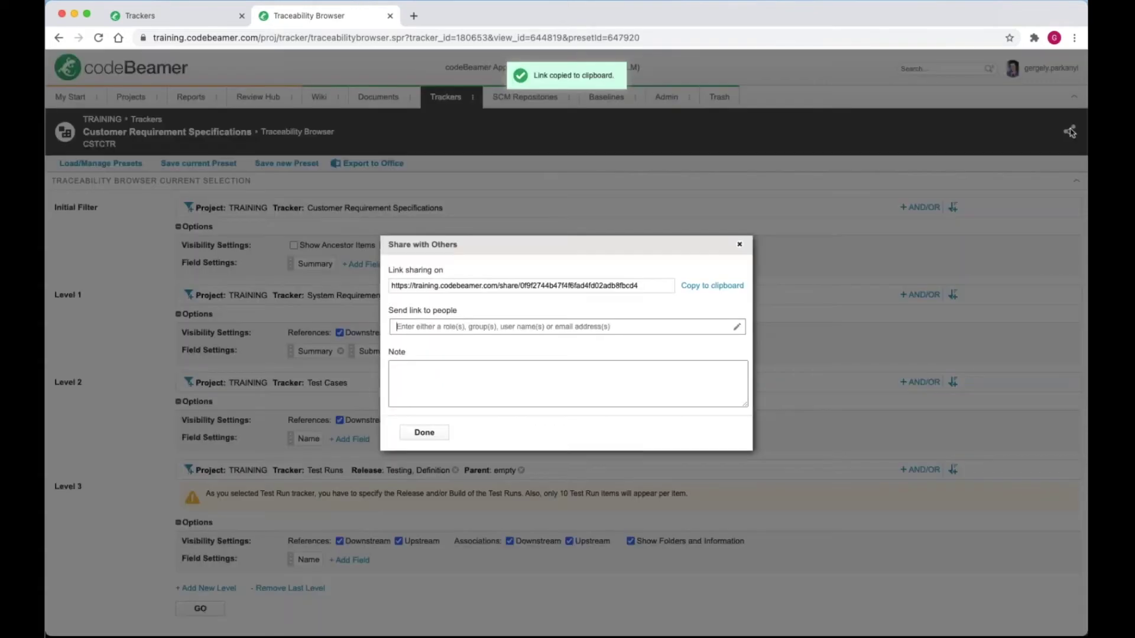
- Copy the CSTCTR share link to the clipboard and export the trace results to Office
{"action": "left_click", "coordinate": [694, 288]}
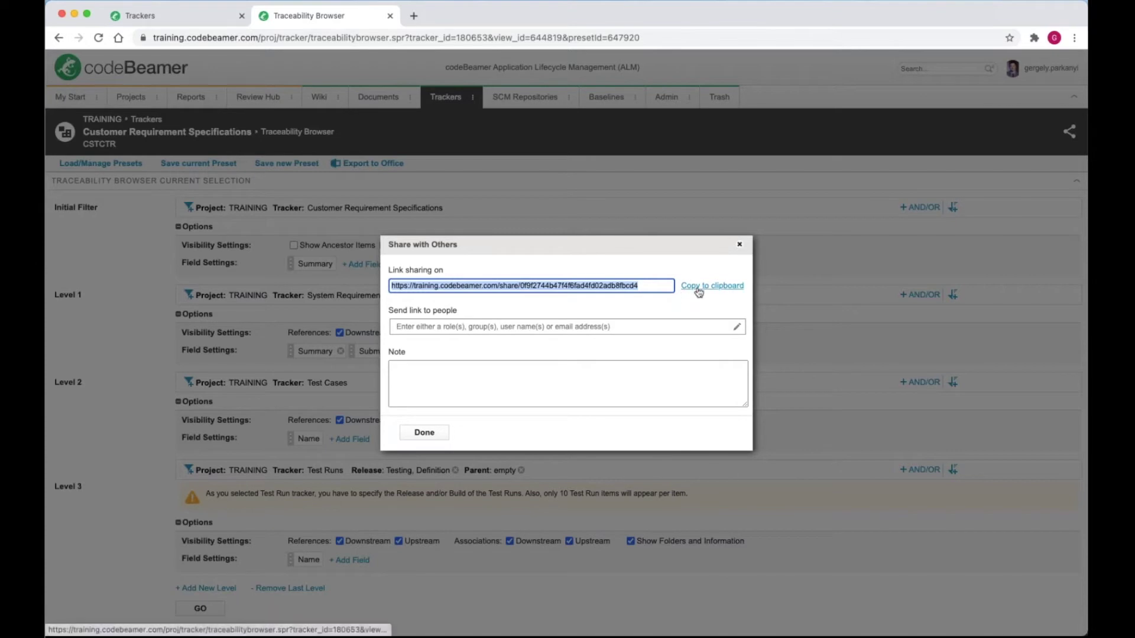
{"action": "left_click", "coordinate": [361, 169]}
{"action": "left_click", "coordinate": [360, 167]}
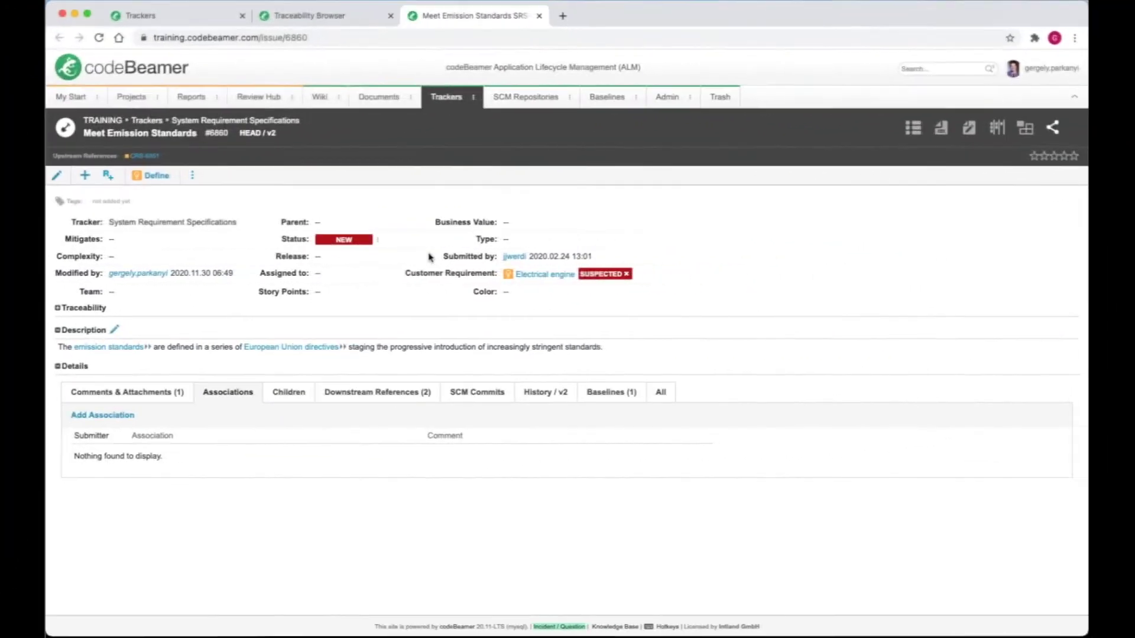
- Close the Meet Emission Standards requirement tab
{"action": "left_click", "coordinate": [538, 17]}
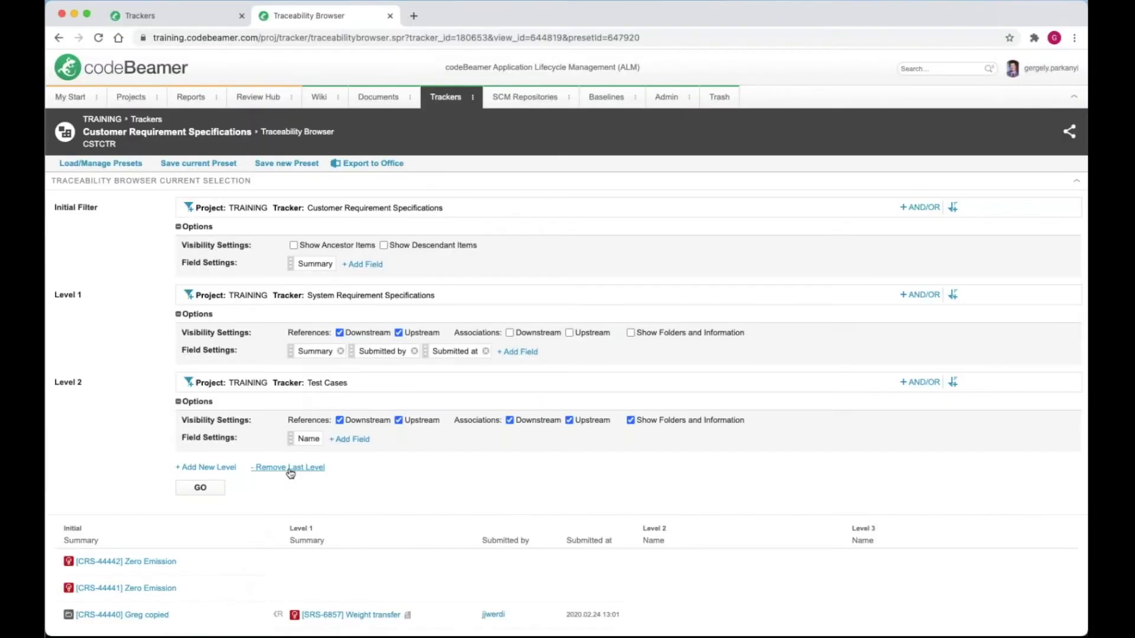
- Add a TRAINING Tasks level as Level 2, check Task7's SCM commits, then return to the browser
{"action": "left_click", "coordinate": [209, 380]}
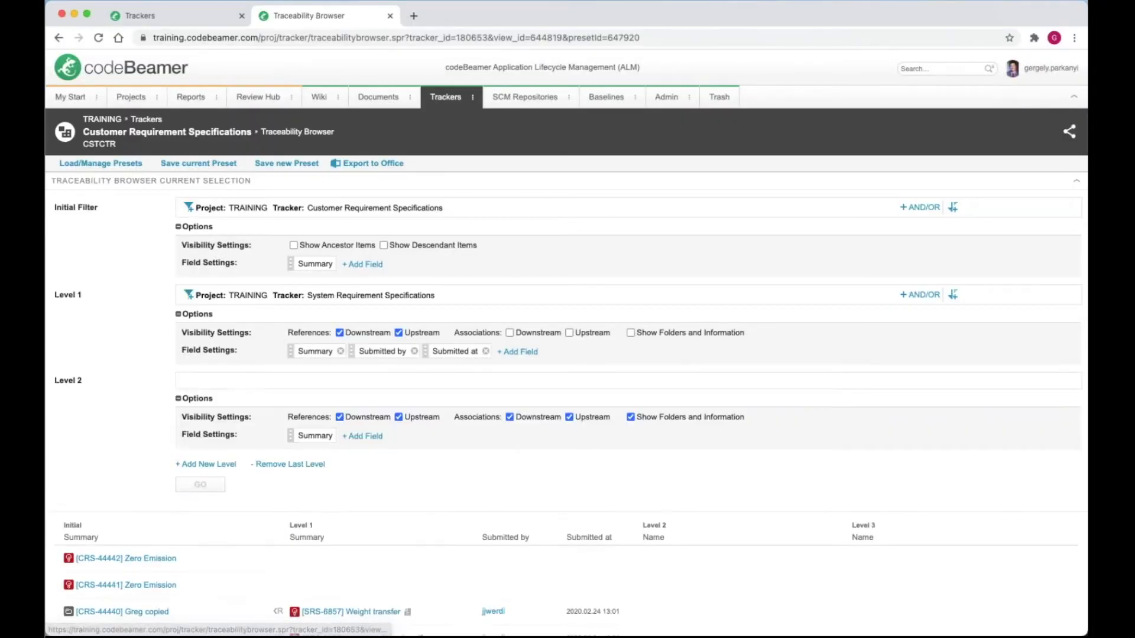
{"action": "left_click", "coordinate": [233, 388]}
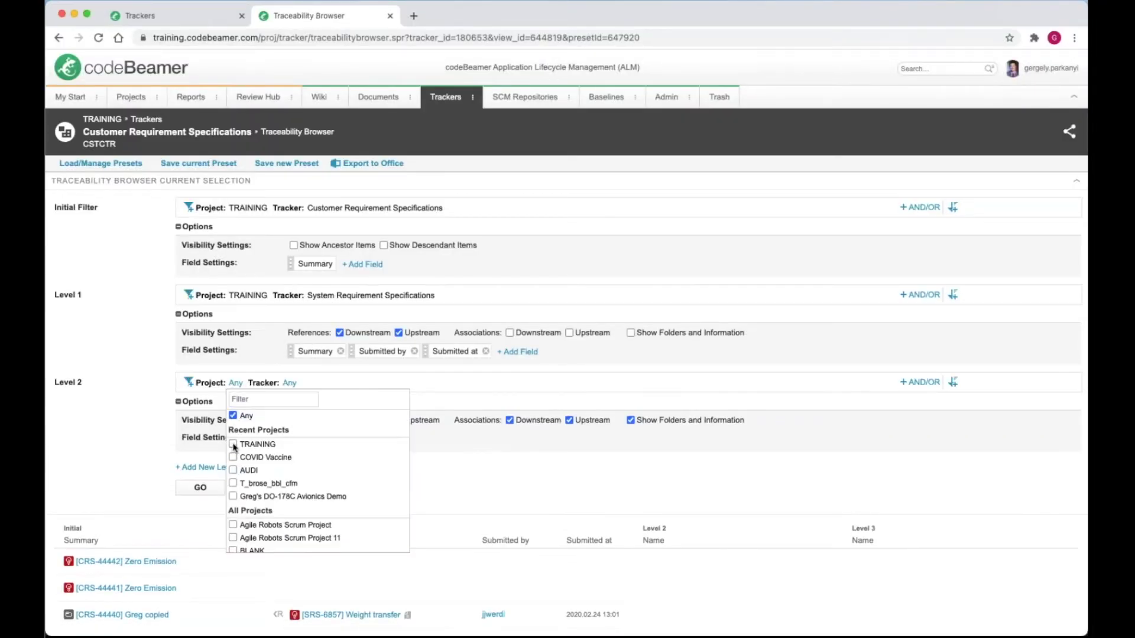
{"action": "left_click", "coordinate": [236, 443]}
{"action": "left_click", "coordinate": [311, 535]}
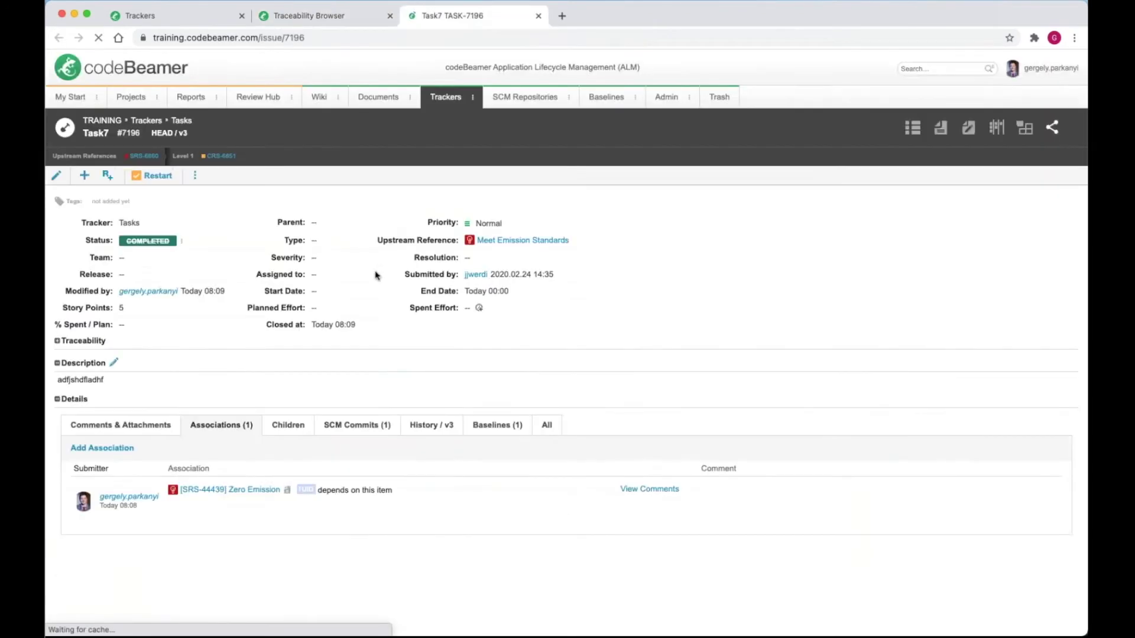
{"action": "left_click", "coordinate": [351, 431]}
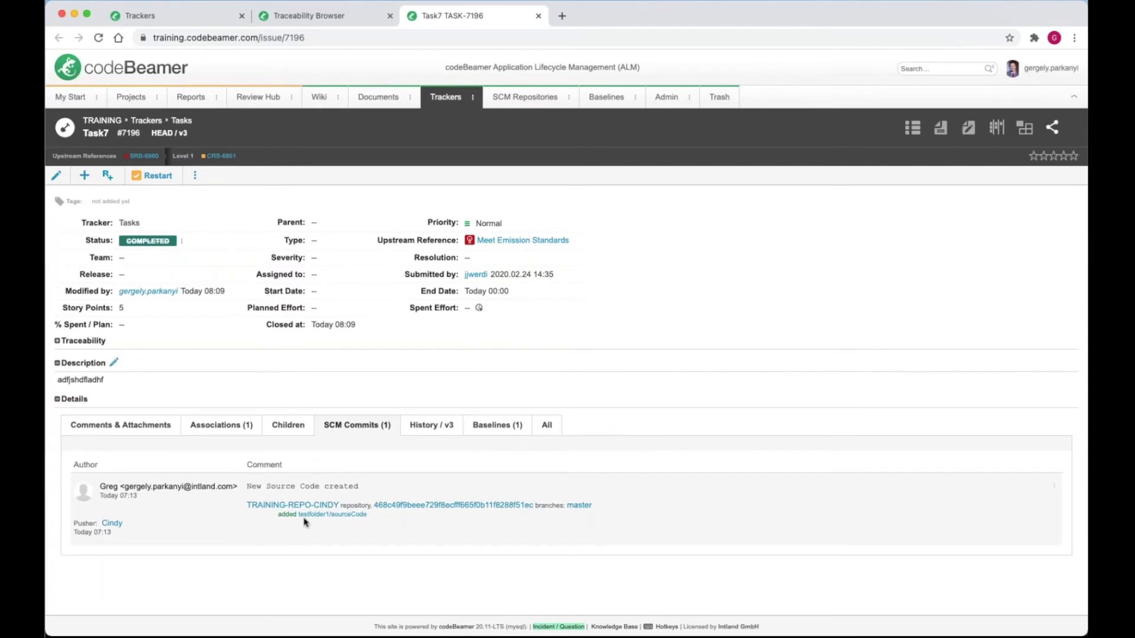
{"action": "key", "text": "ctrl+shift+Tab"}
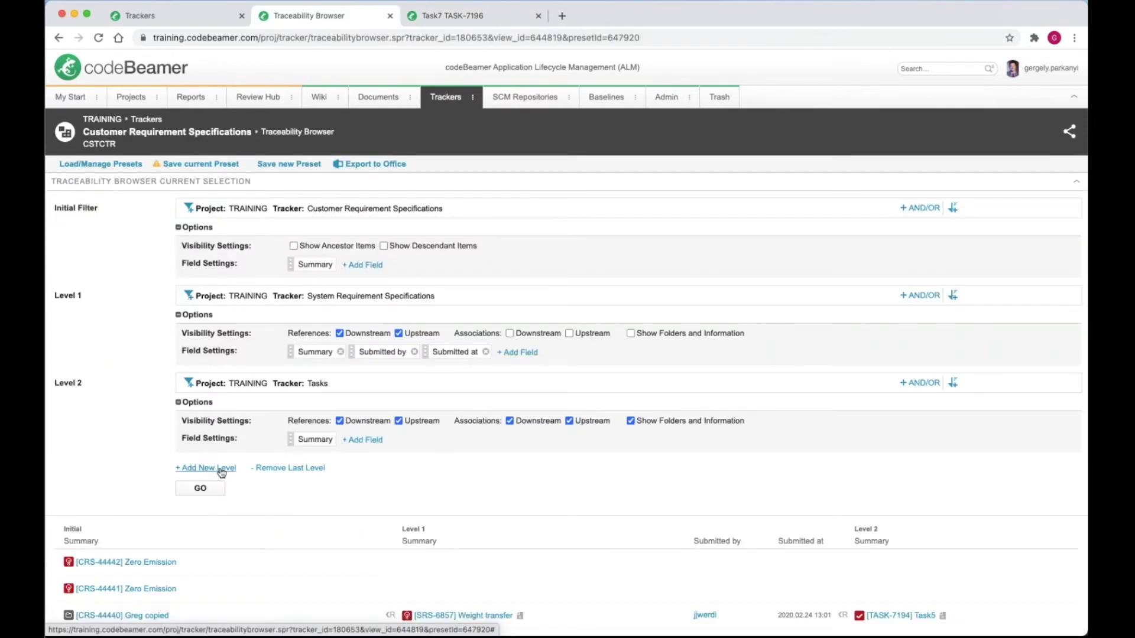
- Add Level 3 filtered by tracker type to Change Set (SCM Commits)
{"action": "left_click", "coordinate": [208, 468]}
{"action": "scroll", "coordinate": [190, 467], "scroll_direction": "down", "scroll_amount": 1}
{"action": "left_click", "coordinate": [190, 435]}
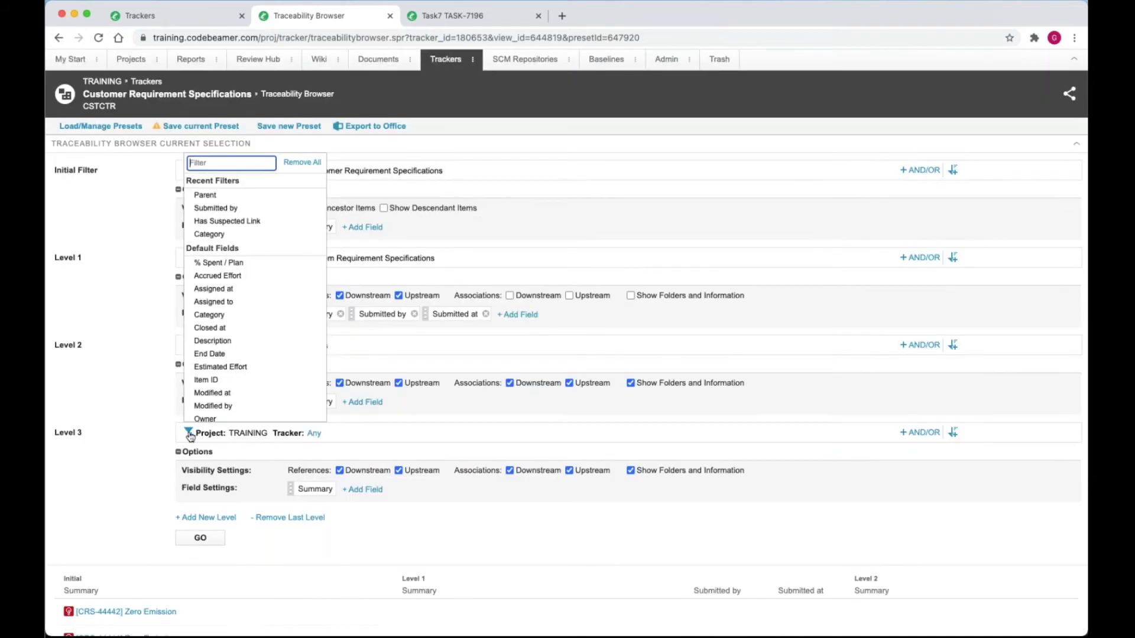
{"action": "scroll", "coordinate": [241, 319], "scroll_direction": "down", "scroll_amount": 10}
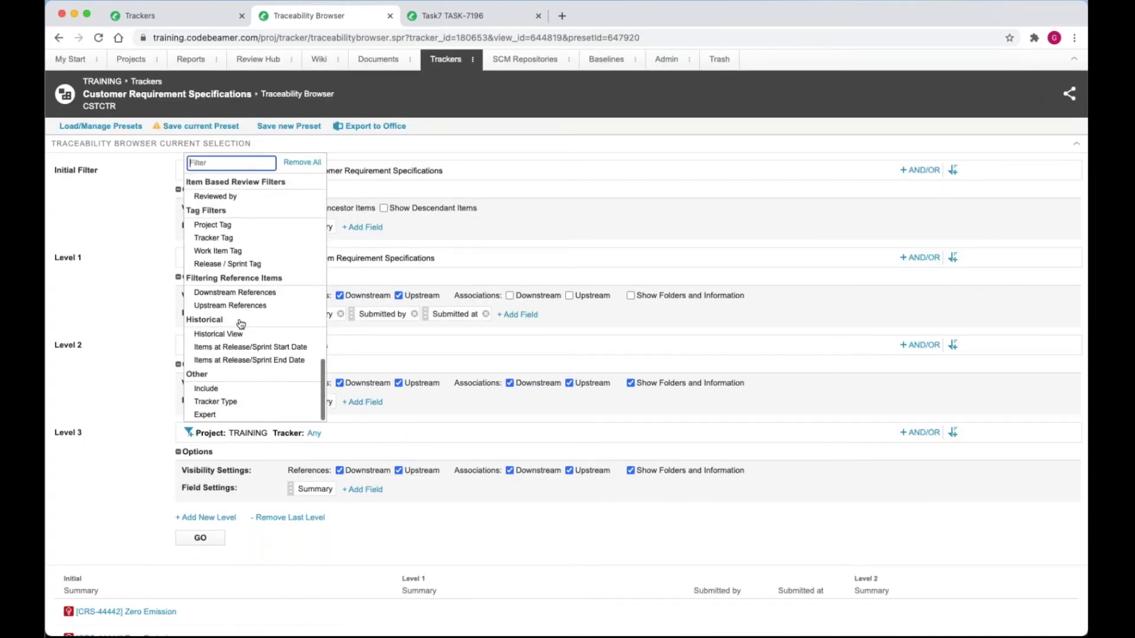
{"action": "left_click", "coordinate": [223, 401]}
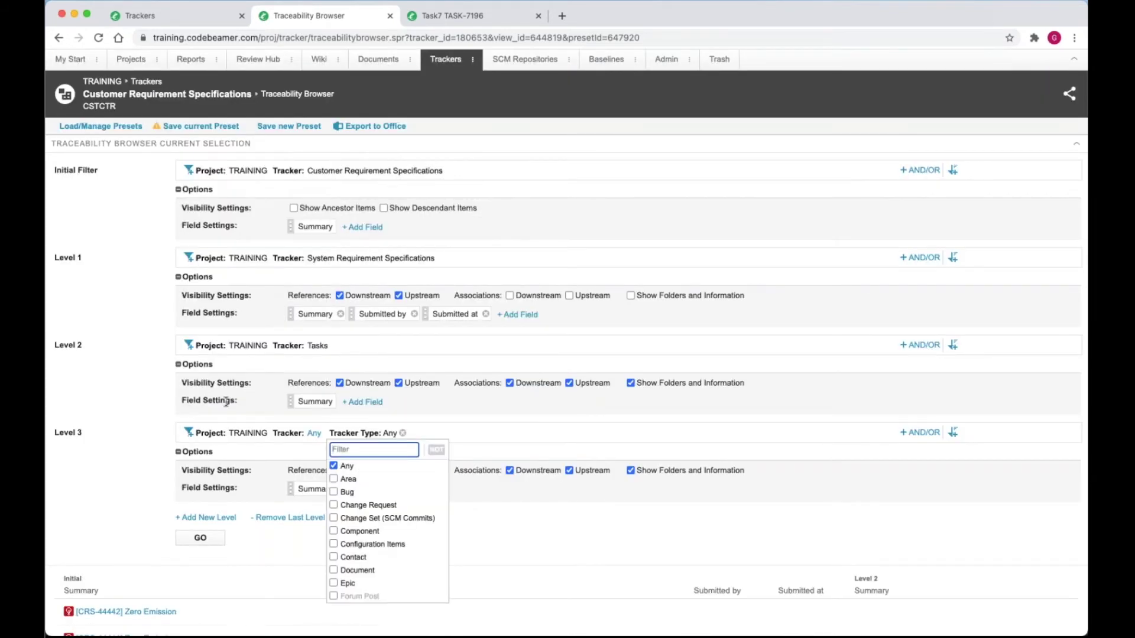
{"action": "left_click", "coordinate": [333, 518]}
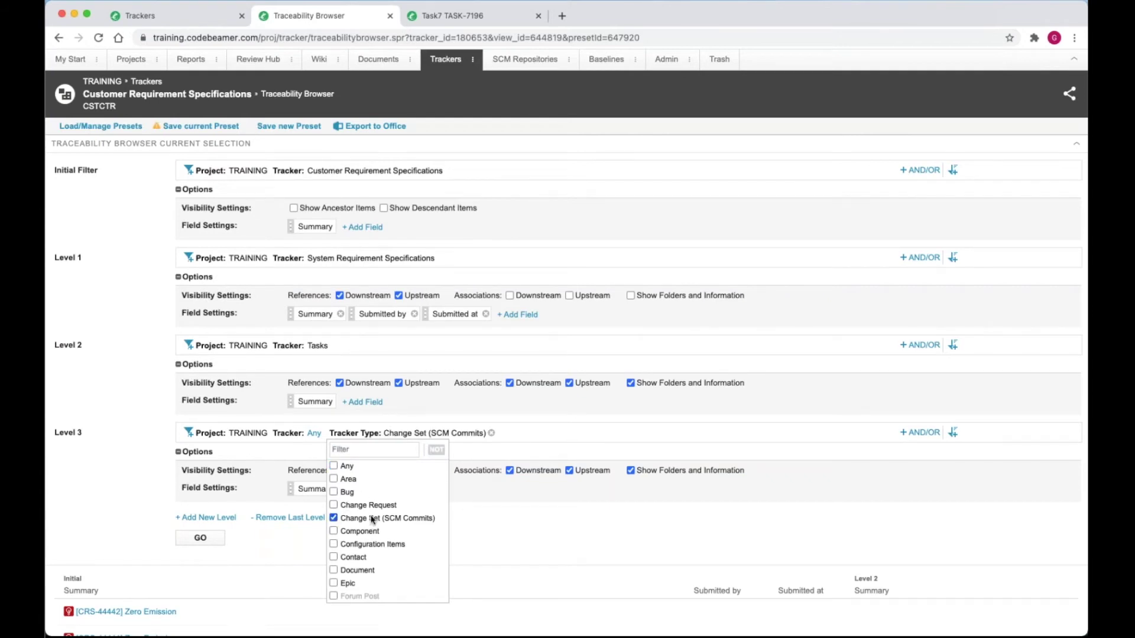
{"action": "left_click", "coordinate": [501, 447]}
{"action": "scroll", "coordinate": [501, 446], "scroll_direction": "up", "scroll_amount": 1}
{"action": "scroll", "coordinate": [617, 307], "scroll_direction": "down", "scroll_amount": 15}
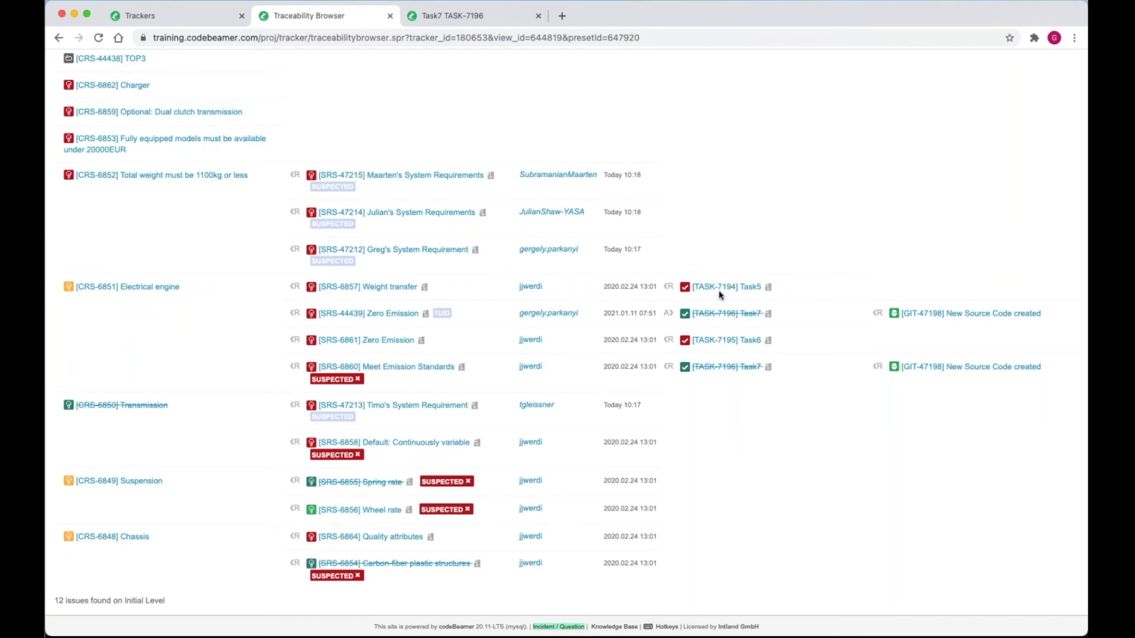
- Scroll back up from the task and commit results to the trace form
{"action": "scroll", "coordinate": [713, 345], "scroll_direction": "up", "scroll_amount": 3}
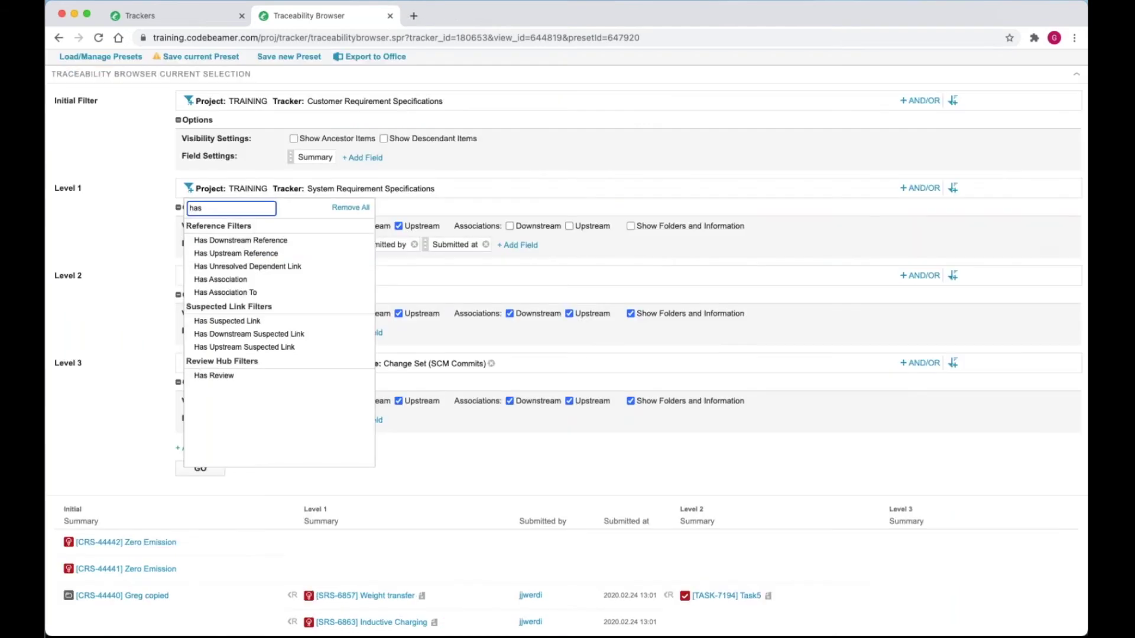
- Add a Has Suspected Link filter to Level 1, combine filters as '1 or 2', and rerun the trace
{"action": "left_click", "coordinate": [228, 321]}
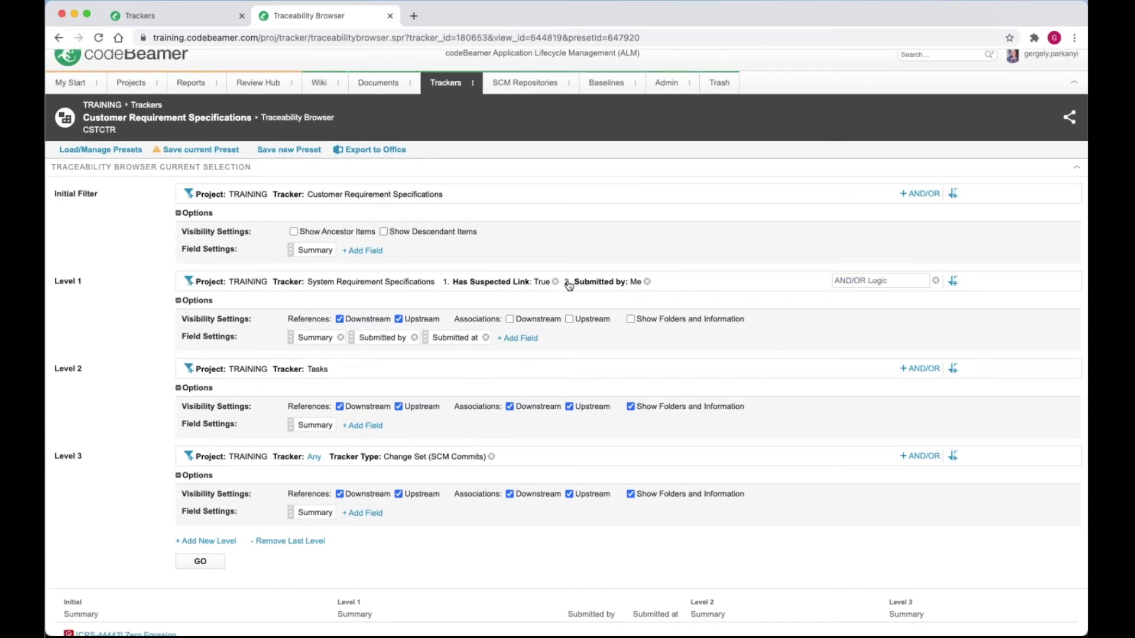
{"action": "left_click", "coordinate": [843, 282]}
{"action": "type", "text": "1 or 2"}
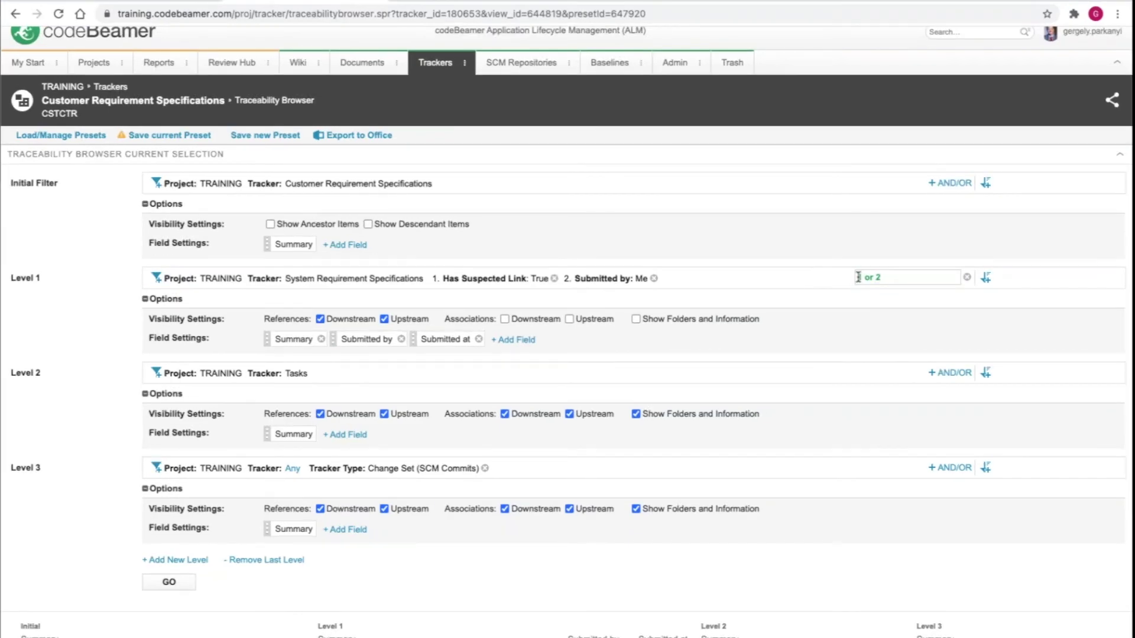
{"action": "scroll", "coordinate": [764, 457], "scroll_direction": "down", "scroll_amount": 1}
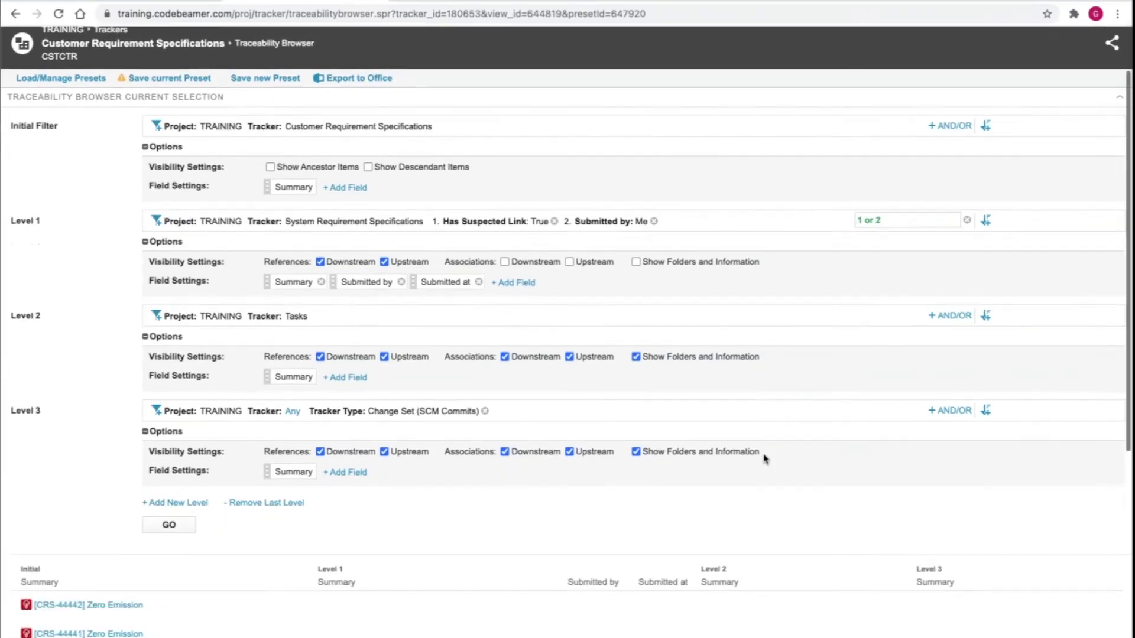
{"action": "scroll", "coordinate": [764, 458], "scroll_direction": "down", "scroll_amount": 7}
{"action": "scroll", "coordinate": [762, 459], "scroll_direction": "up", "scroll_amount": 5}
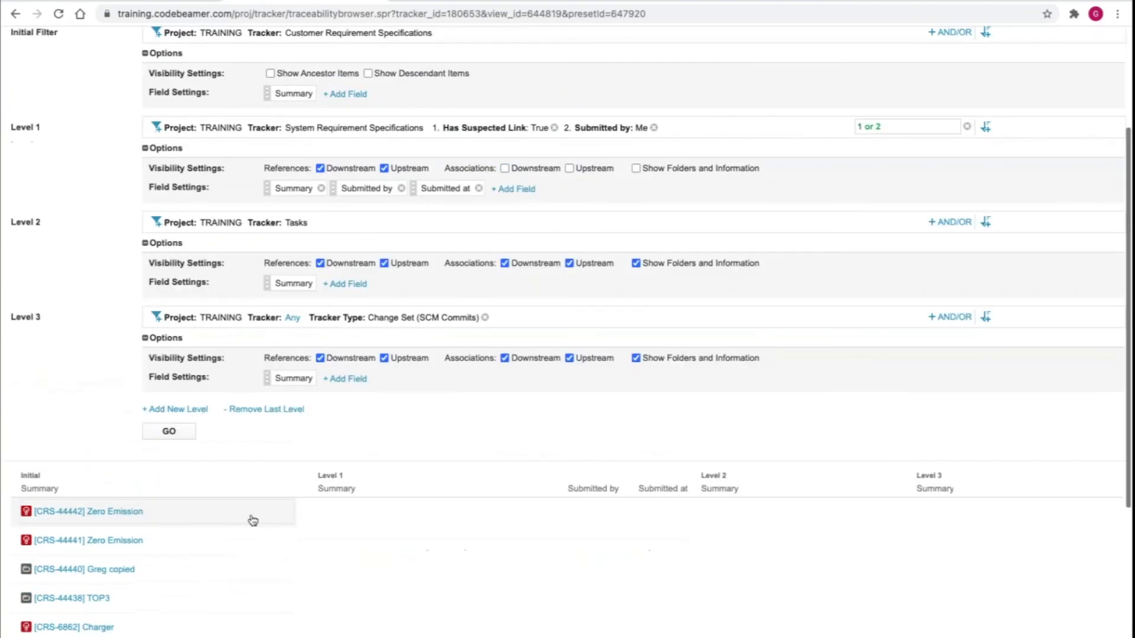
{"action": "left_click", "coordinate": [169, 431]}
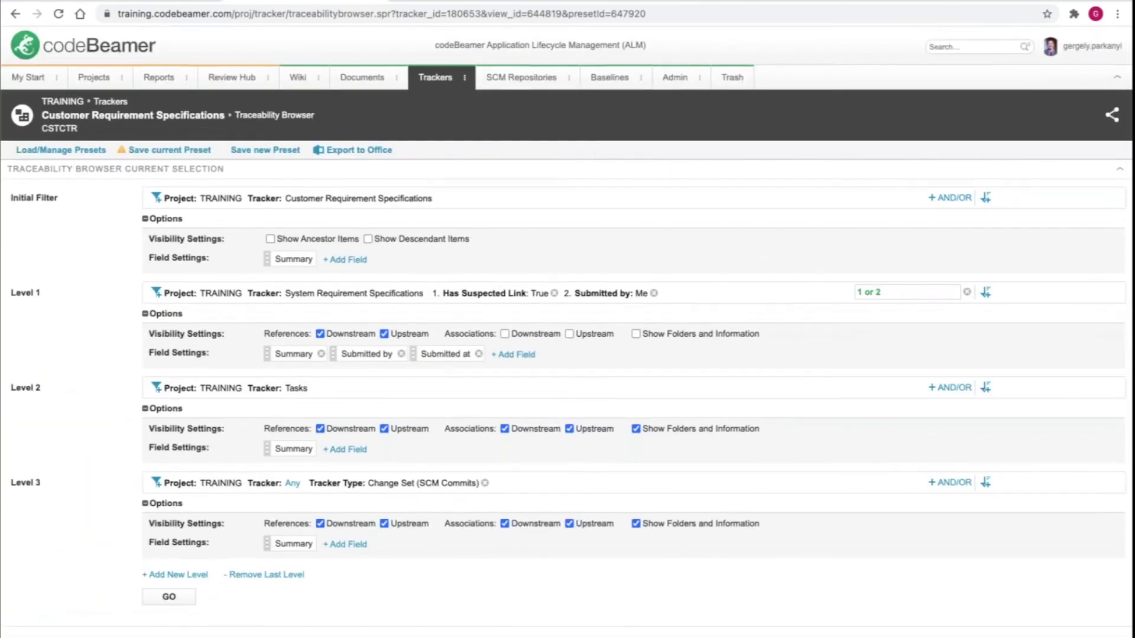
{"action": "scroll", "coordinate": [568, 331], "scroll_direction": "down", "scroll_amount": 10}
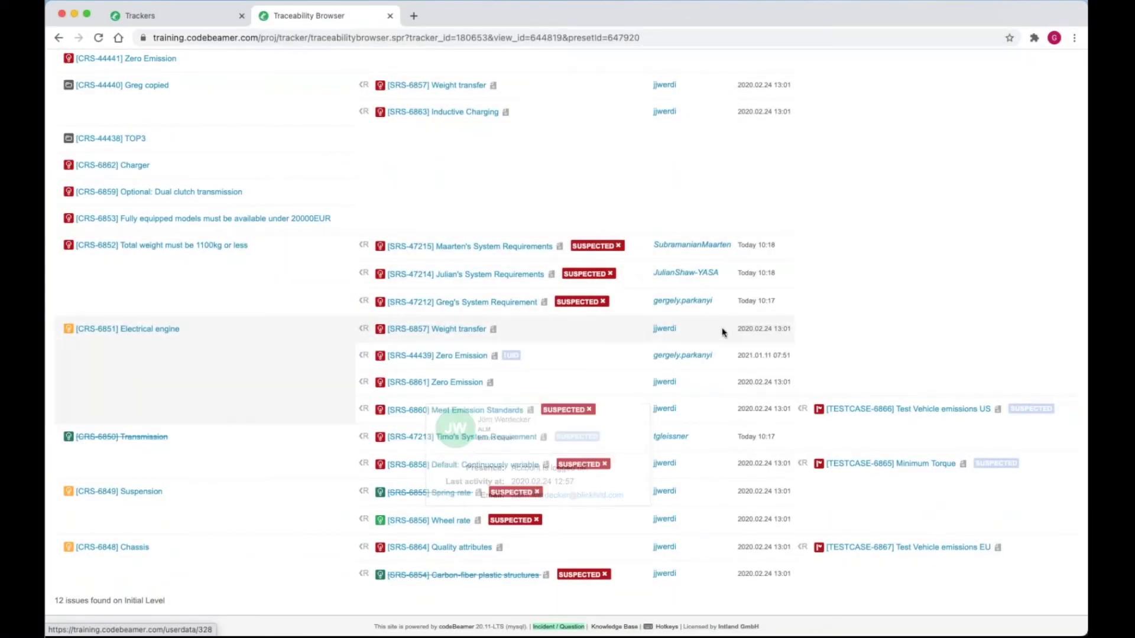
- Scroll up to the result headers and bring up the Initial Filter's field list
{"action": "scroll", "coordinate": [567, 345], "scroll_direction": "up", "scroll_amount": 3}
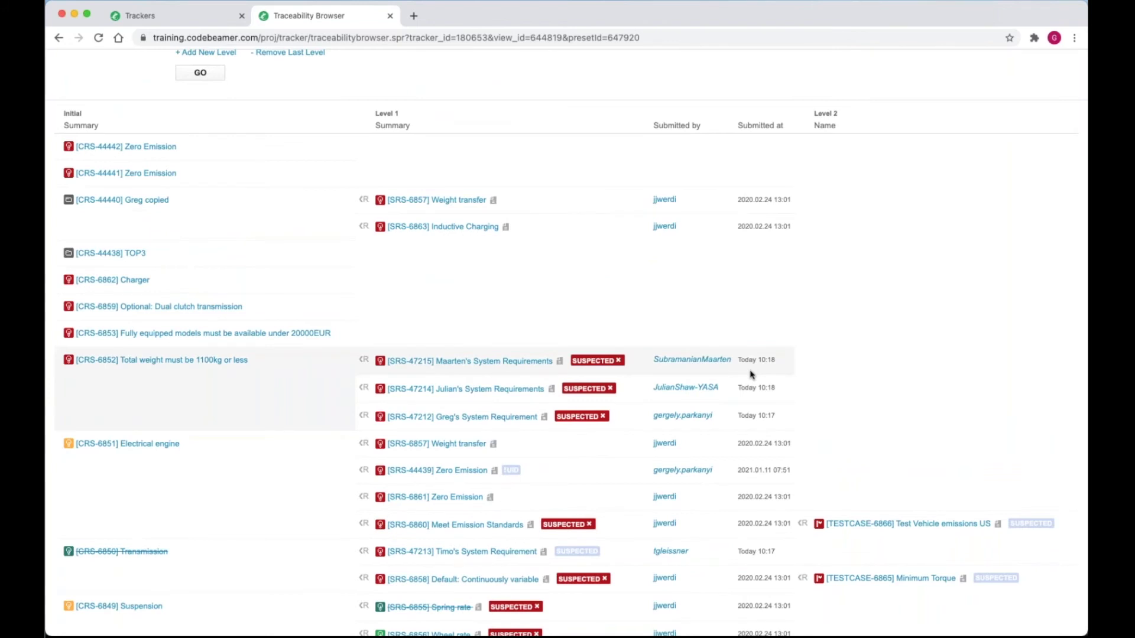
{"action": "scroll", "coordinate": [752, 375], "scroll_direction": "up", "scroll_amount": 10}
{"action": "left_click", "coordinate": [190, 210]}
- Add a Historical View filter on the Initial Filter set to baseline BEFORE
{"action": "type", "text": "hi"}
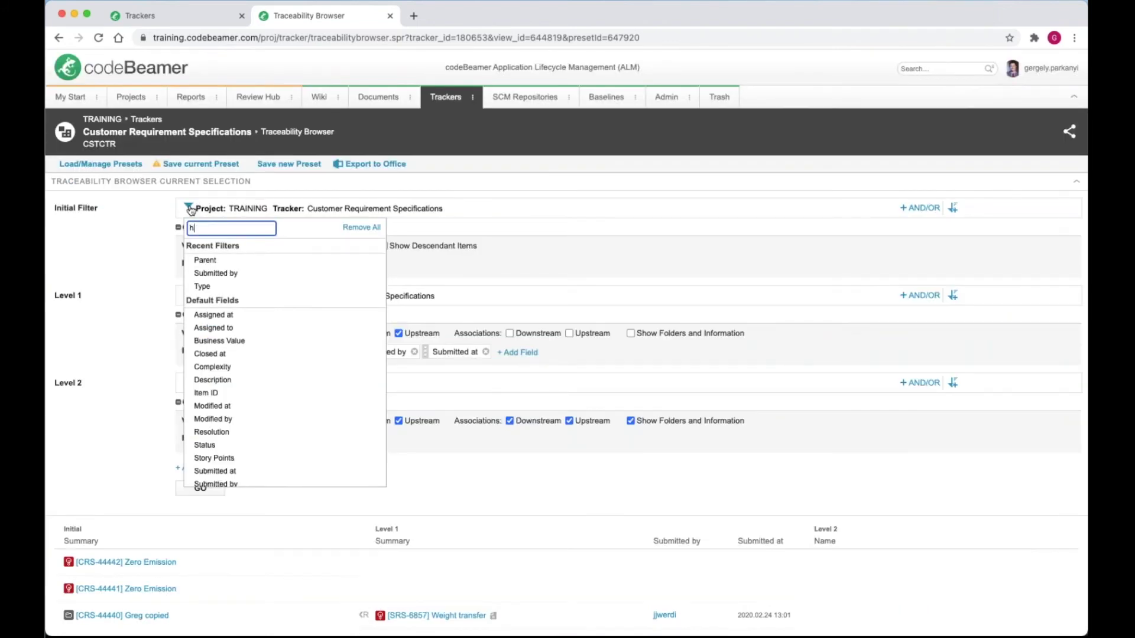
{"action": "left_click", "coordinate": [216, 288]}
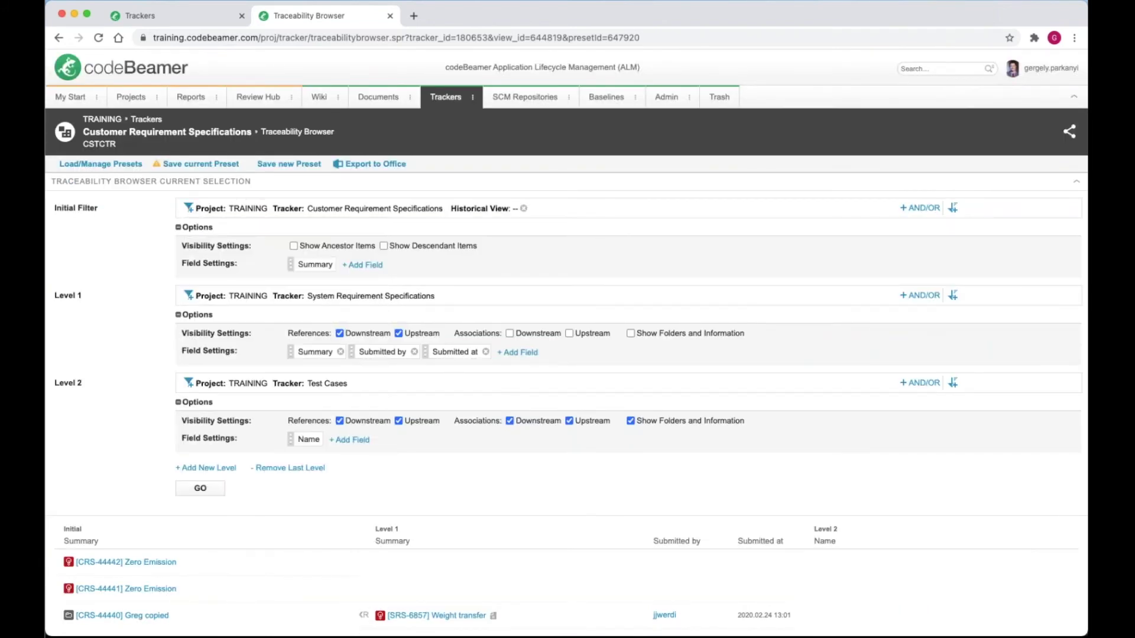
{"action": "left_click", "coordinate": [647, 226]}
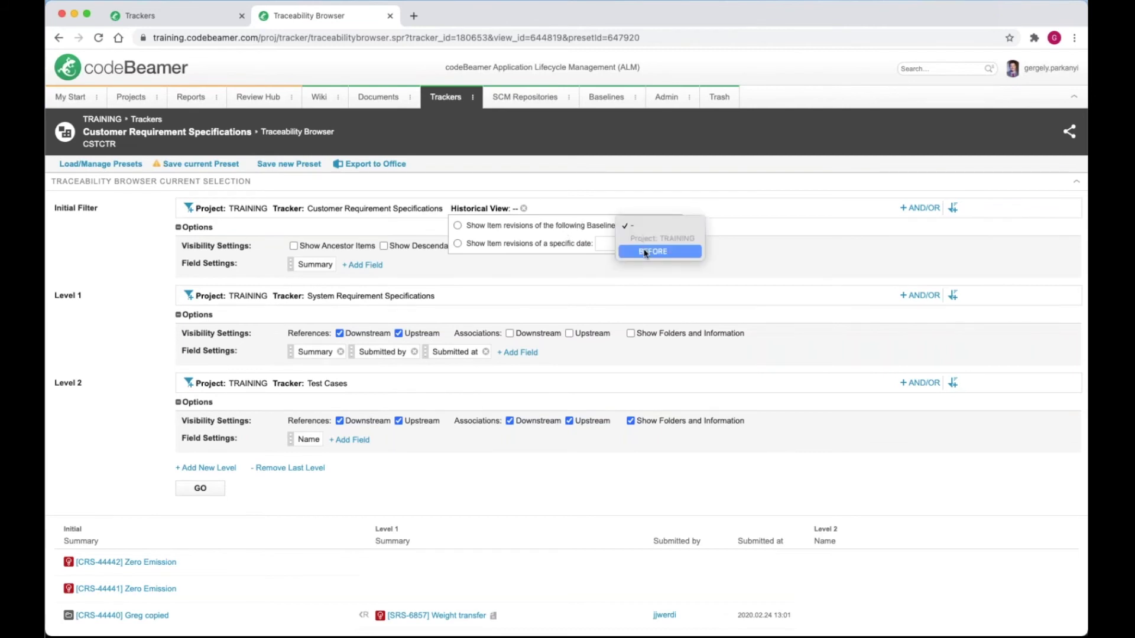
{"action": "left_click", "coordinate": [647, 252]}
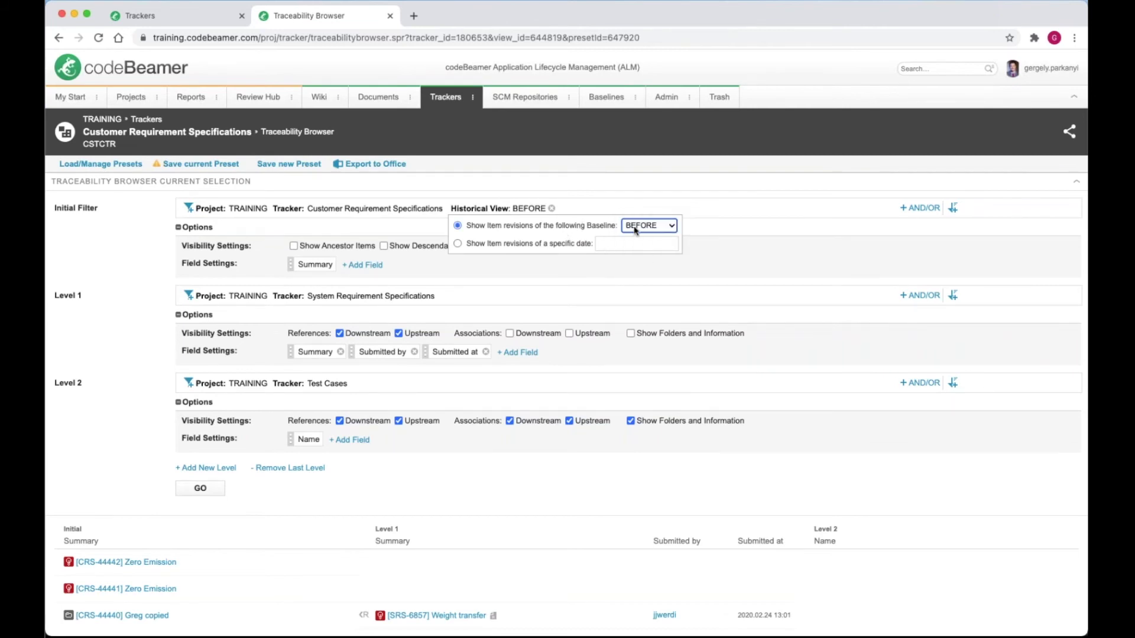
- Add a BEFORE-baseline Historical View filter to Level 1 and rerun the trace
{"action": "left_click", "coordinate": [189, 295]}
{"action": "type", "text": "his"}
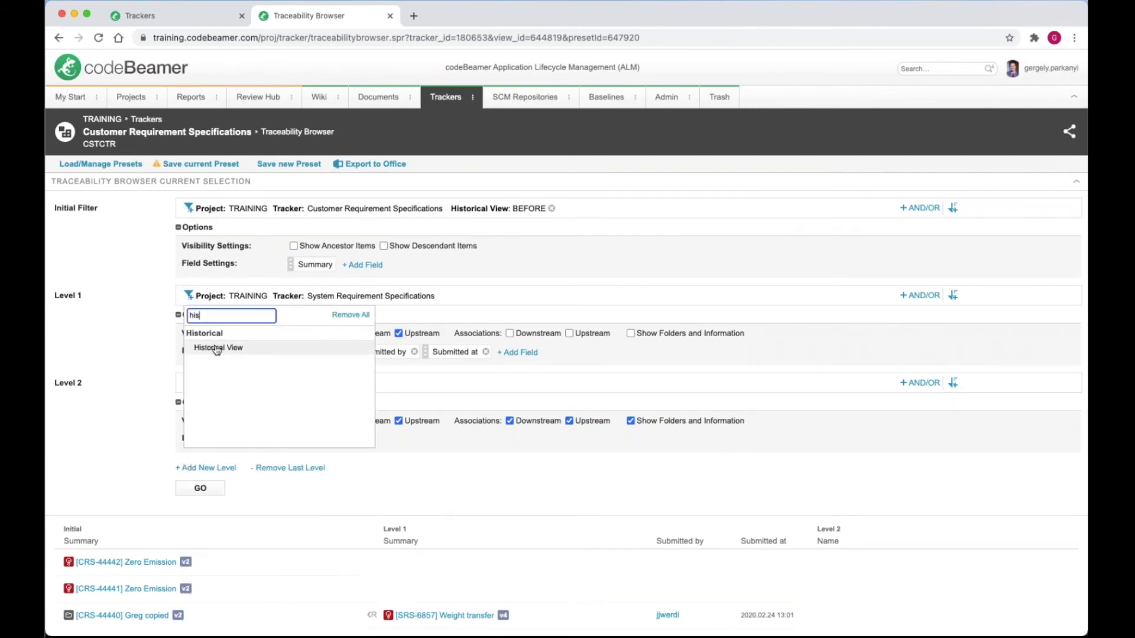
{"action": "left_click", "coordinate": [211, 349]}
{"action": "left_click", "coordinate": [650, 313]}
{"action": "left_click", "coordinate": [660, 346]}
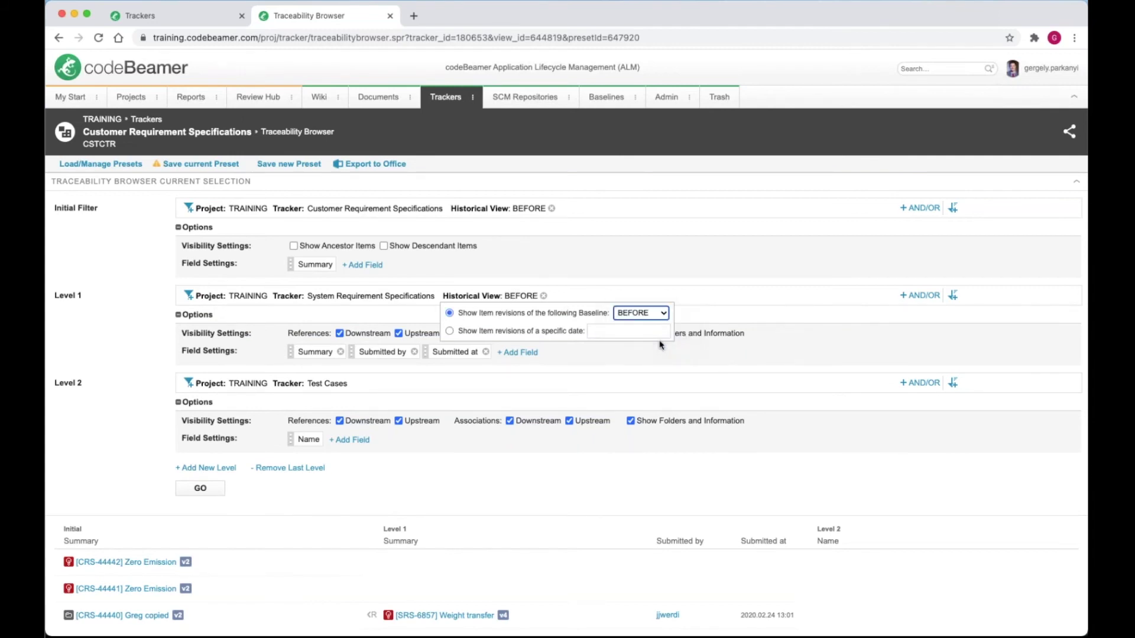
{"action": "left_click", "coordinate": [733, 313]}
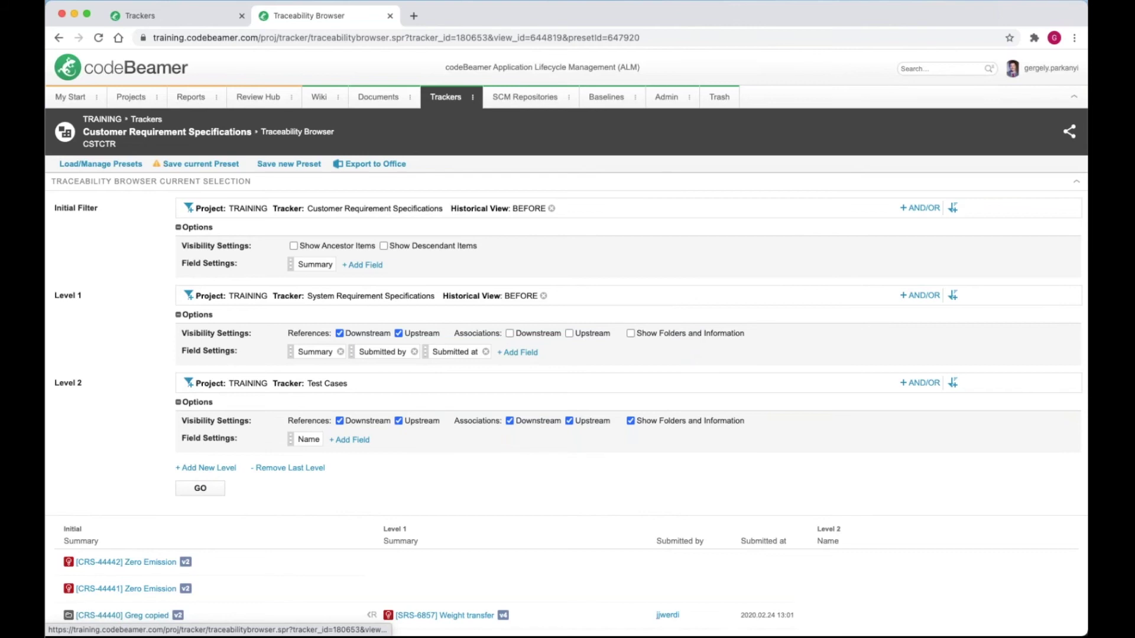
{"action": "left_click", "coordinate": [200, 488]}
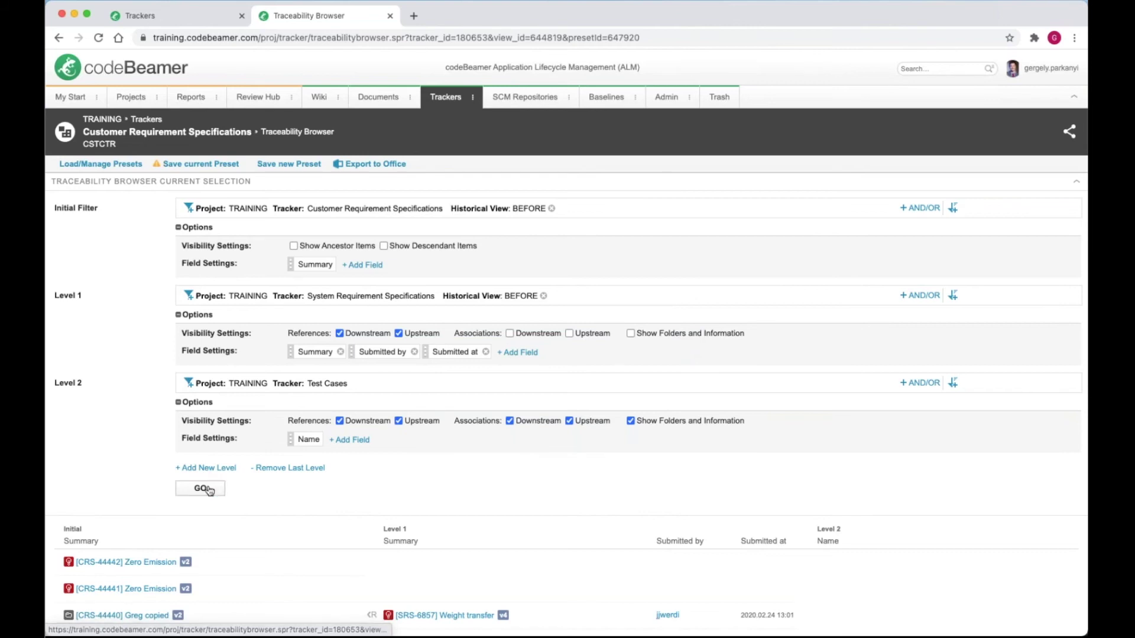
{"action": "scroll", "coordinate": [477, 521], "scroll_direction": "down", "scroll_amount": 1}
{"action": "scroll", "coordinate": [476, 522], "scroll_direction": "down", "scroll_amount": 8}
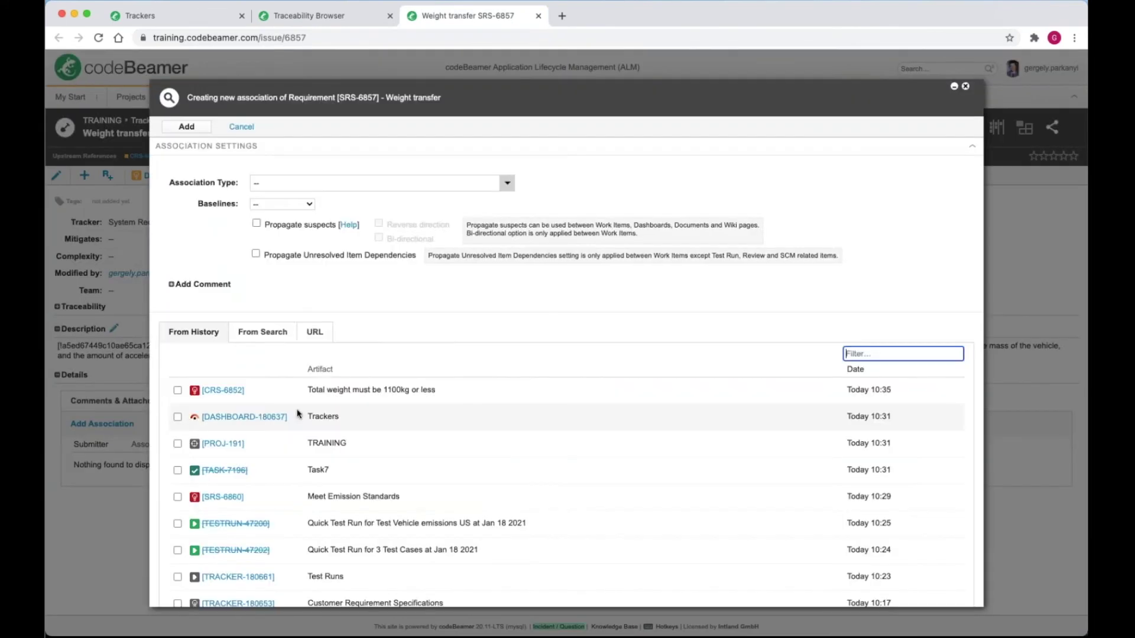
- Make SRS-6857 depend on Task8, propagating unresolved item dependencies, then close the item tab
{"action": "left_click", "coordinate": [378, 183]}
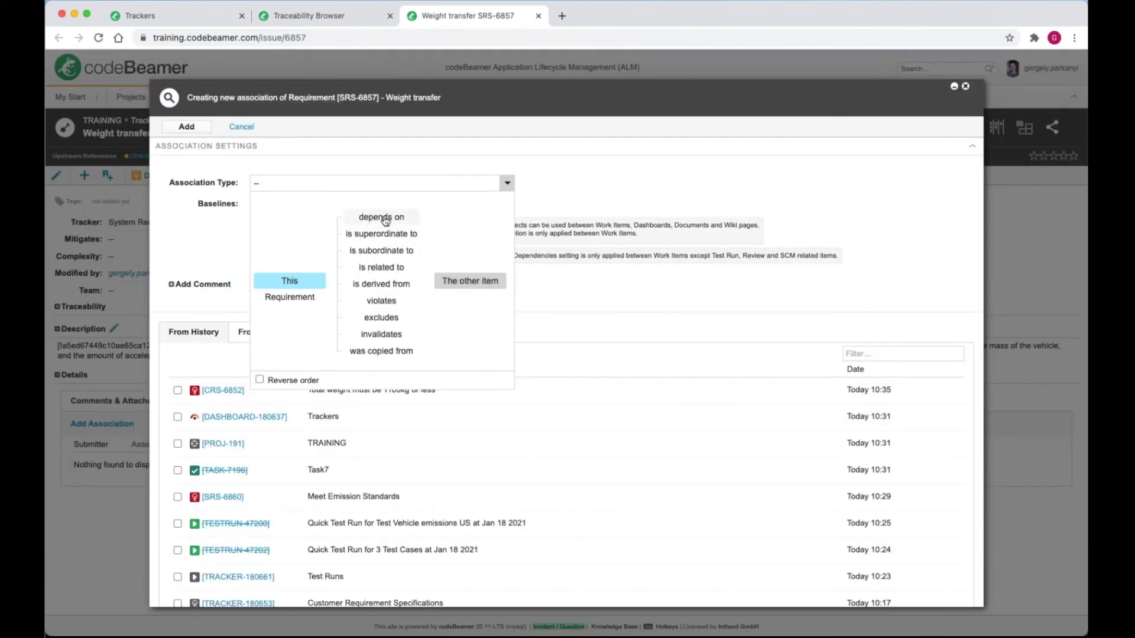
{"action": "left_click", "coordinate": [383, 218]}
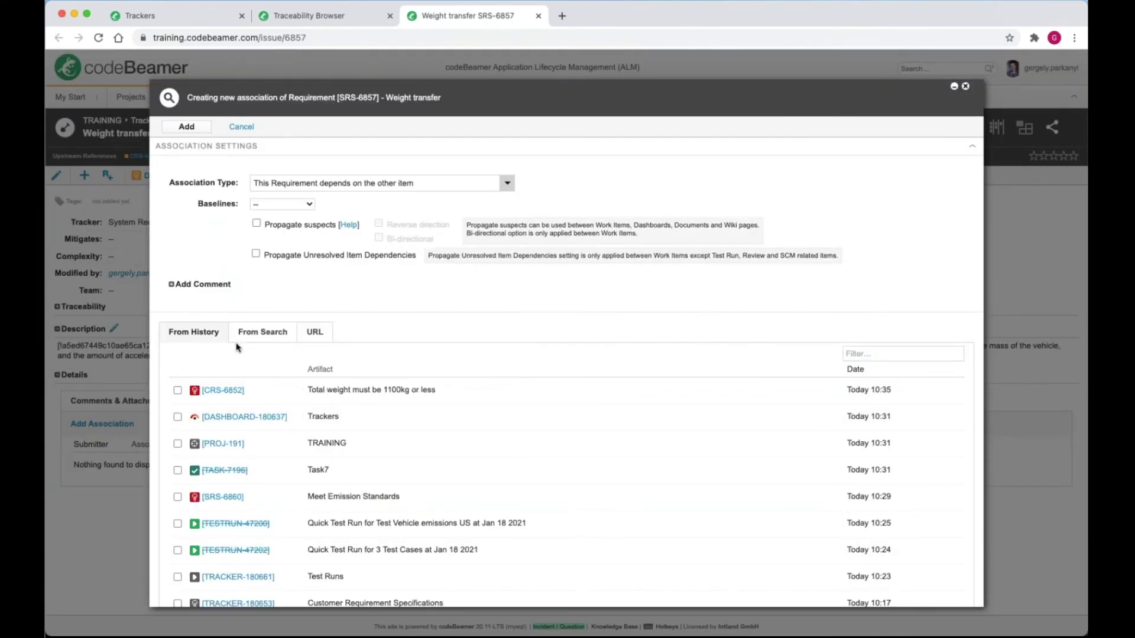
{"action": "left_click", "coordinate": [262, 334]}
{"action": "left_click", "coordinate": [197, 377]}
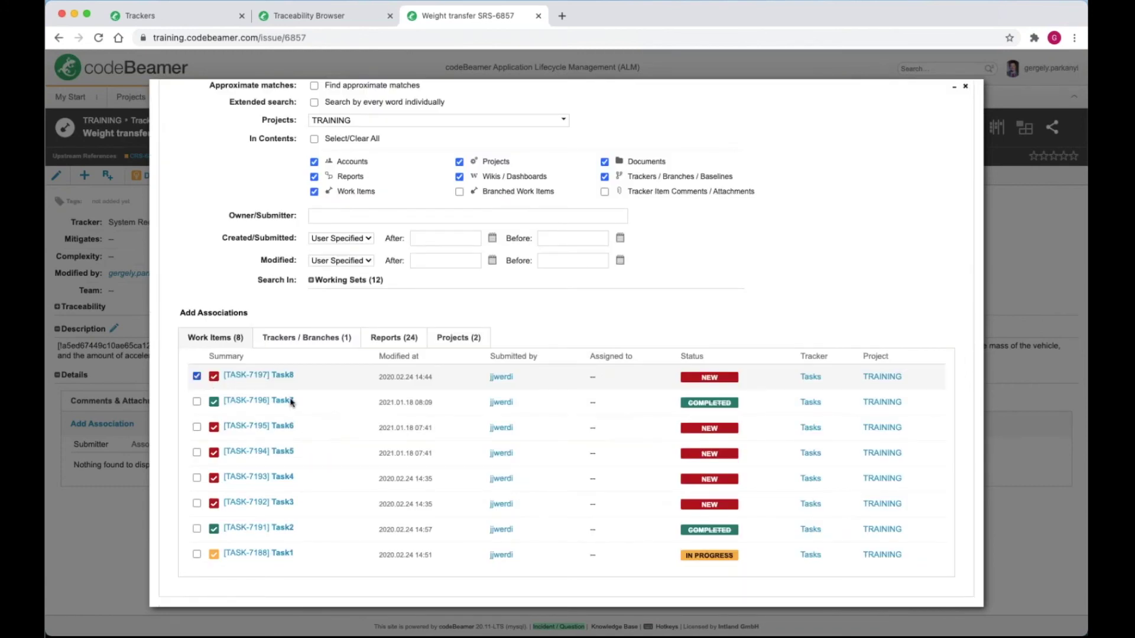
{"action": "scroll", "coordinate": [360, 425], "scroll_direction": "up", "scroll_amount": 5}
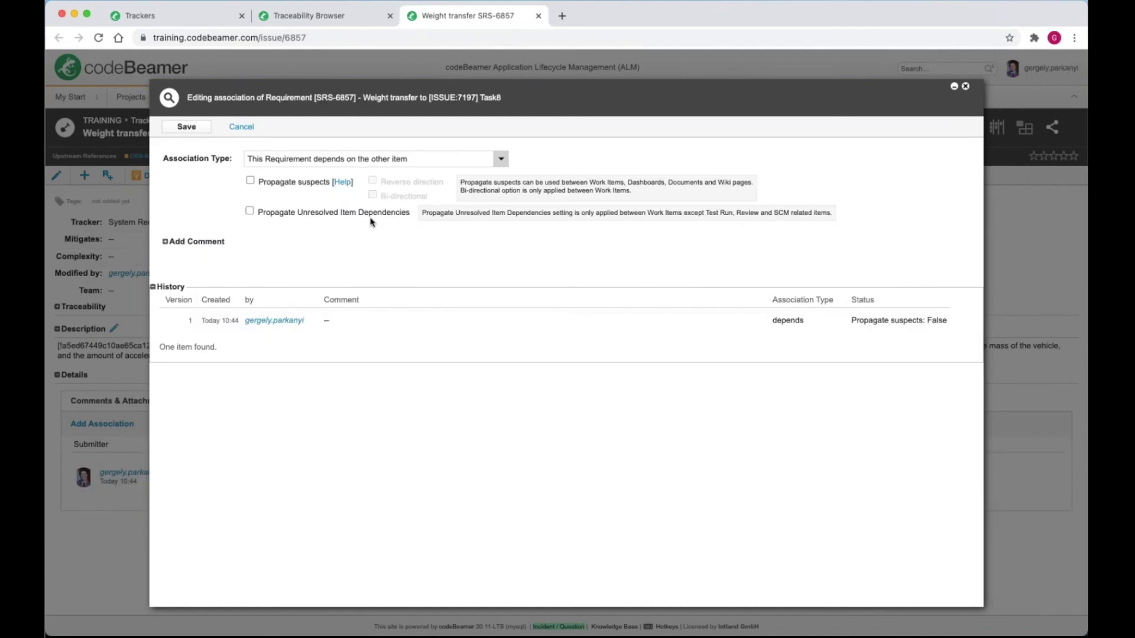
{"action": "left_click", "coordinate": [249, 211]}
{"action": "key", "text": "super+w"}
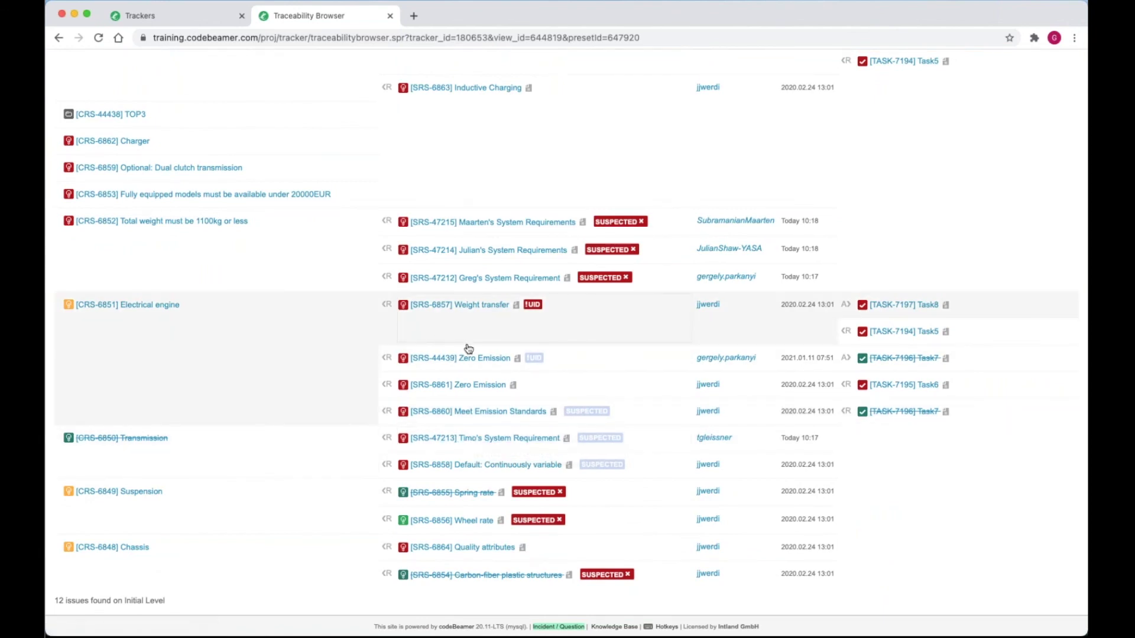
- Filter Level 1 by 'Has Unresolved Dependent Link' set to True and rerun the trace
{"action": "scroll", "coordinate": [467, 347], "scroll_direction": "up", "scroll_amount": 5}
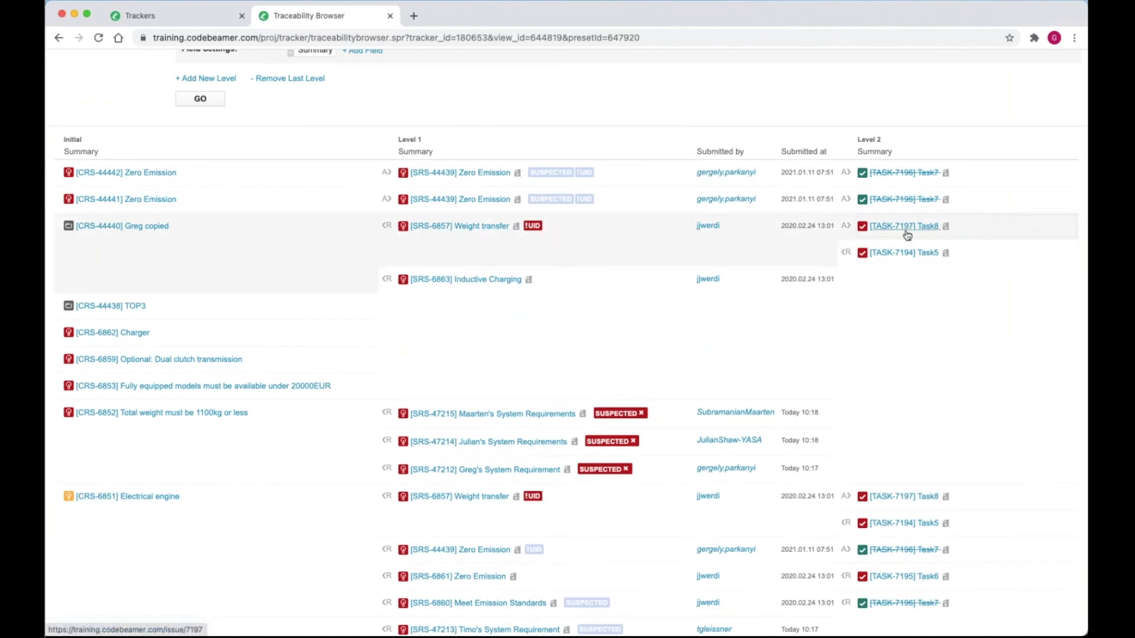
{"action": "type", "text": "s"}
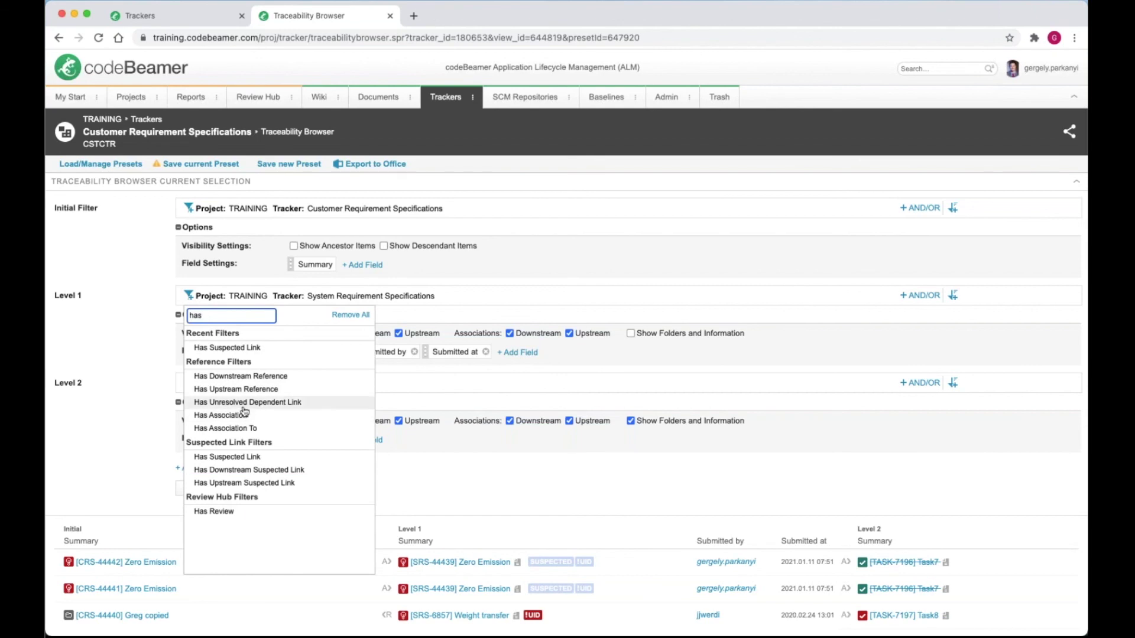
{"action": "left_click", "coordinate": [243, 403]}
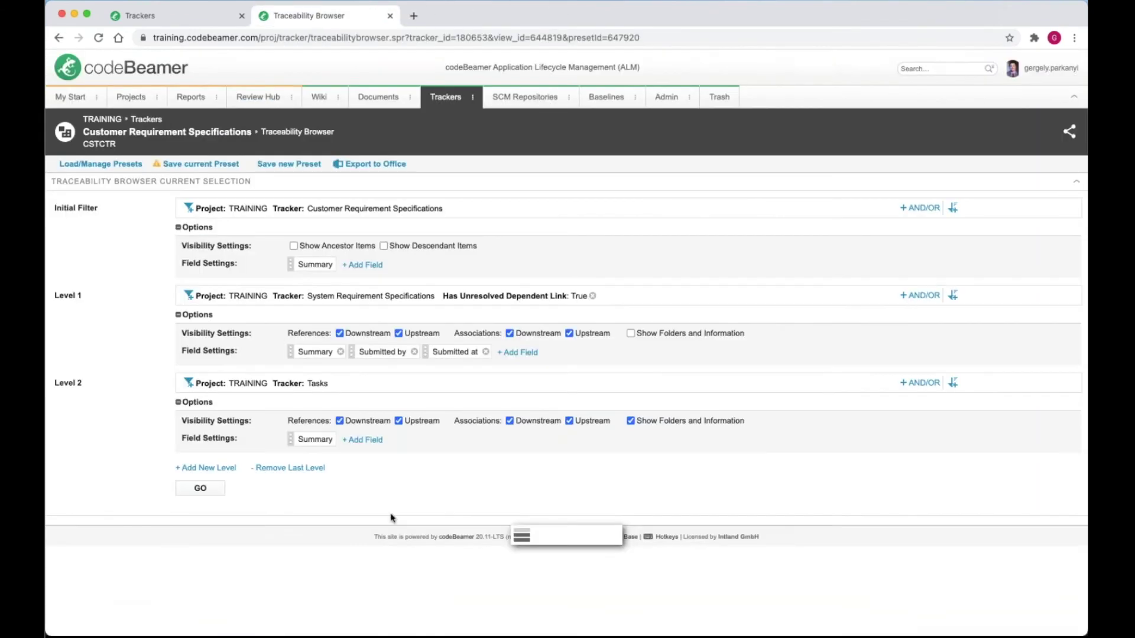
{"action": "scroll", "coordinate": [390, 517], "scroll_direction": "down", "scroll_amount": 5}
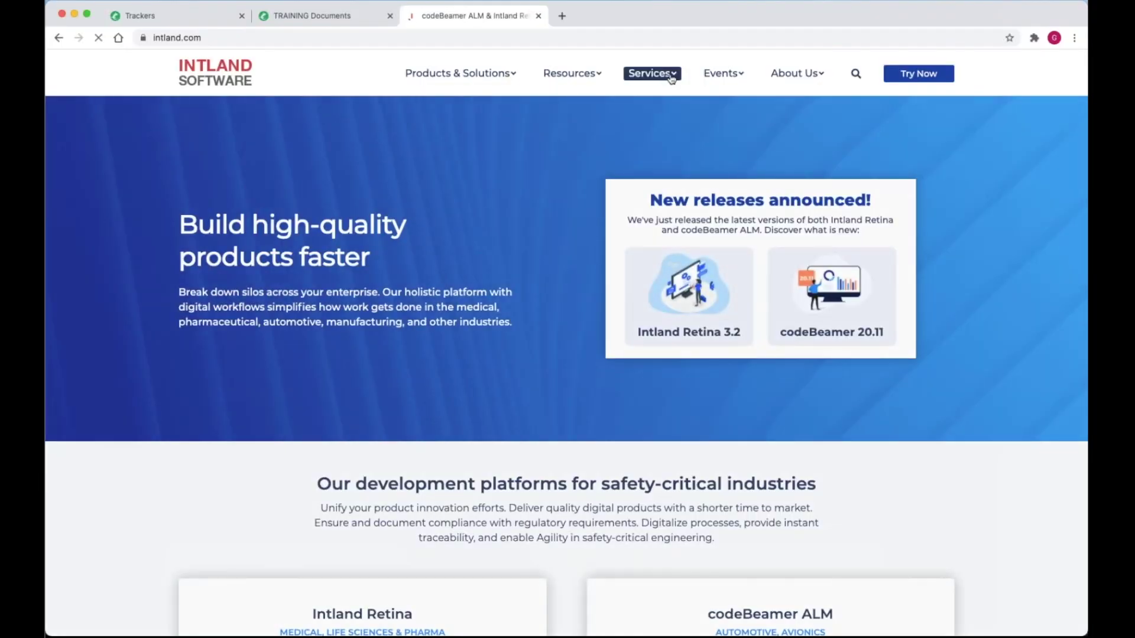
- Go to Services > Live online courses and scroll down to the Course Schedule table
{"action": "mouse_move", "coordinate": [669, 75]}
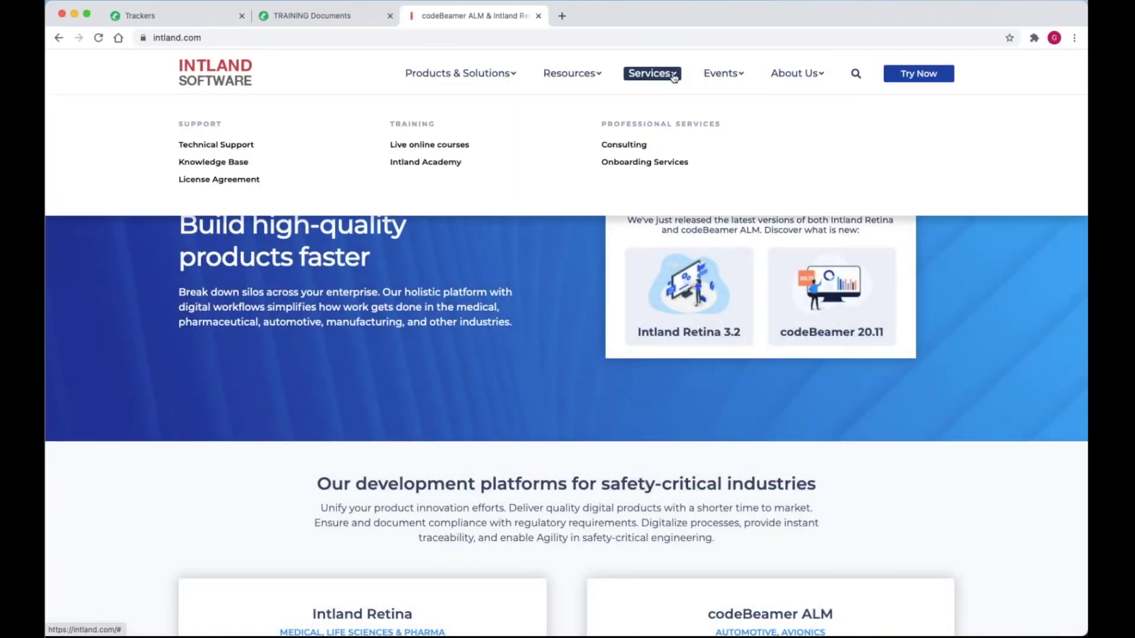
{"action": "left_click", "coordinate": [446, 145]}
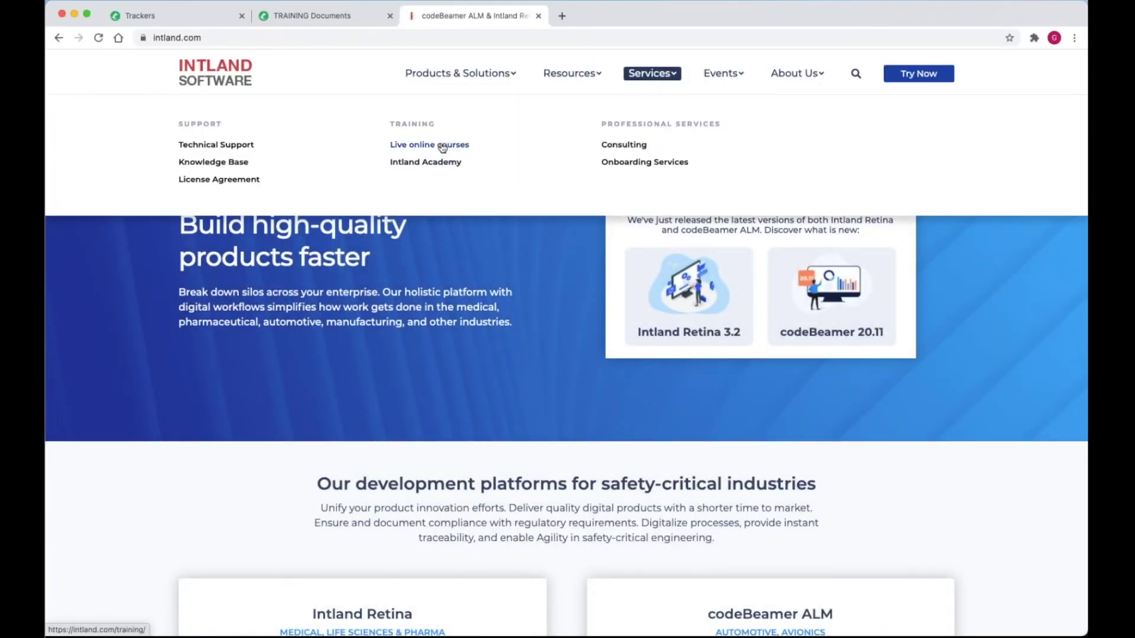
{"action": "scroll", "coordinate": [512, 327], "scroll_direction": "down", "scroll_amount": 15}
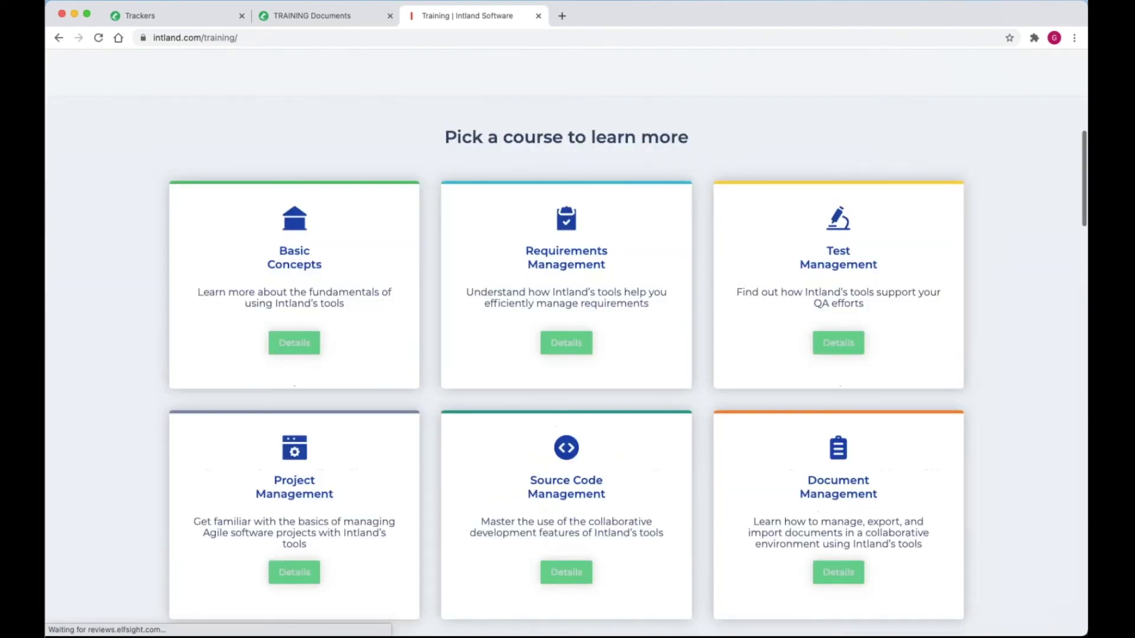
{"action": "scroll", "coordinate": [558, 367], "scroll_direction": "down", "scroll_amount": 3}
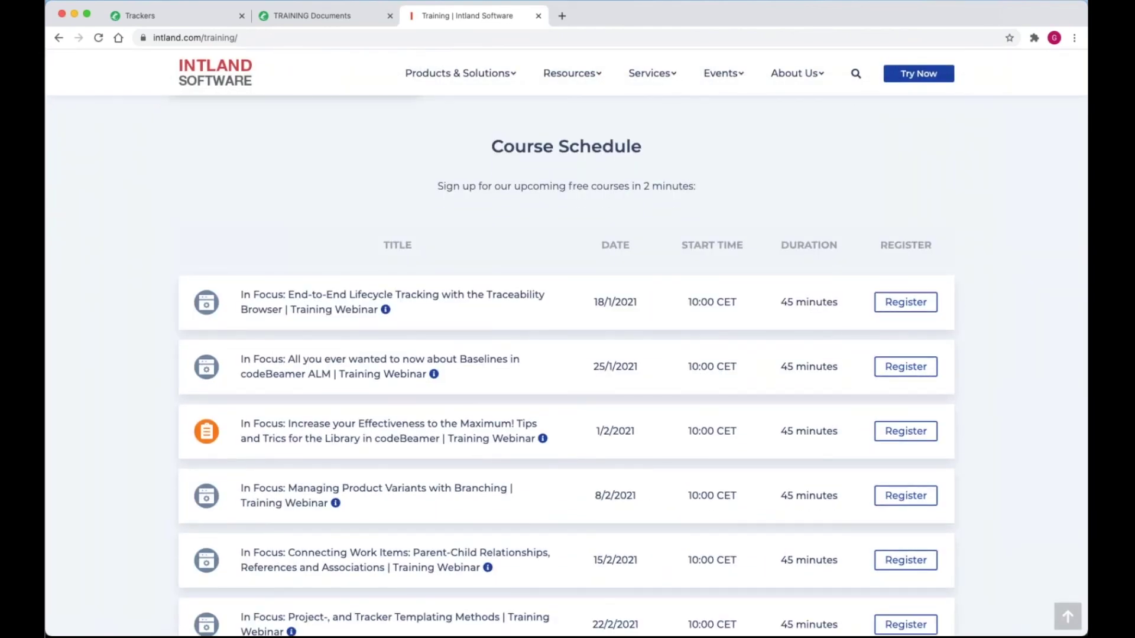
{"action": "scroll", "coordinate": [558, 367], "scroll_direction": "down", "scroll_amount": 2}
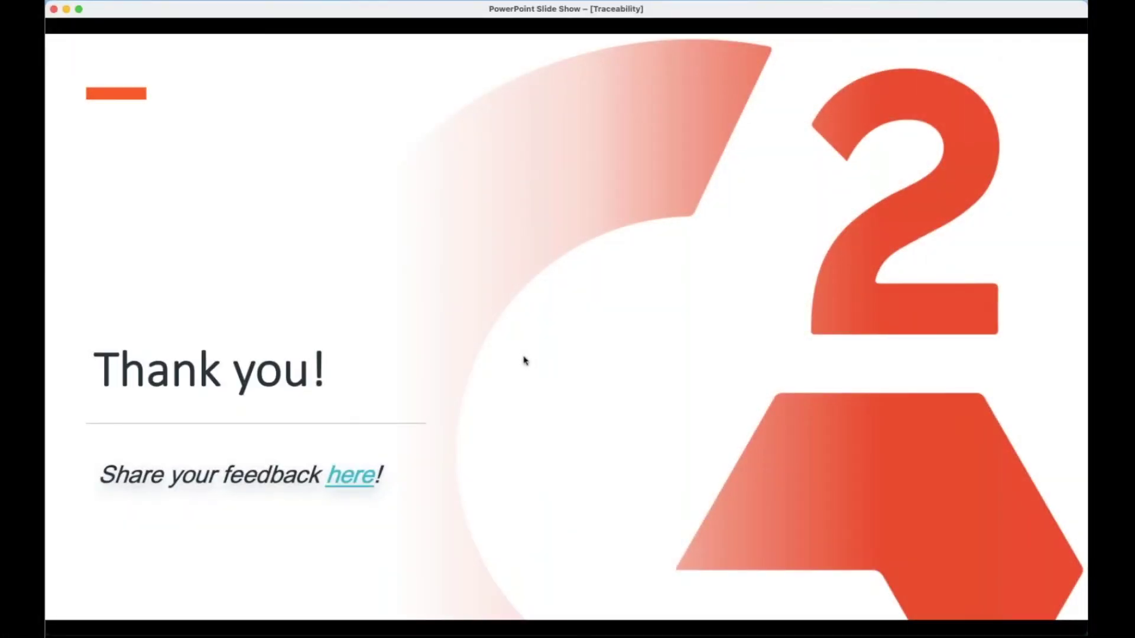